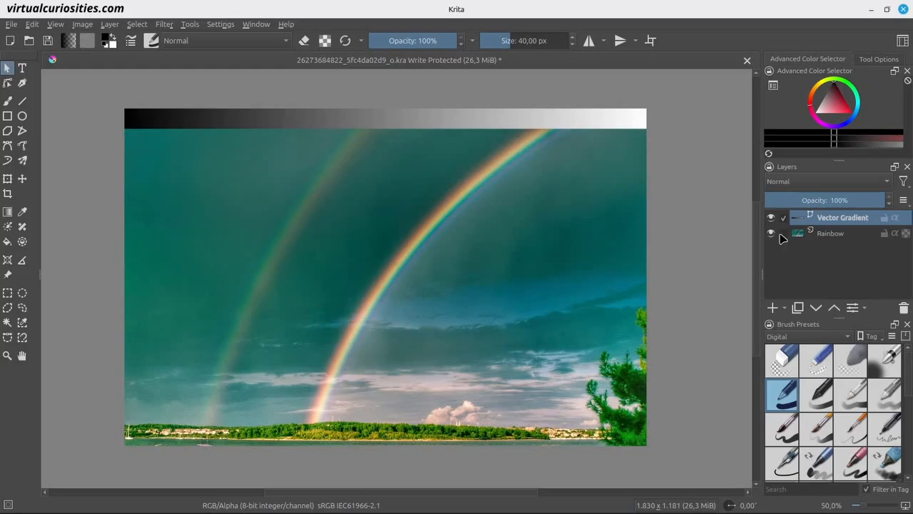
# Step: Check what the Rainbow layer contributes to the image by hiding it and showing it again
pyautogui.click(821, 236)
pyautogui.click(772, 234)
pyautogui.click(770, 234)
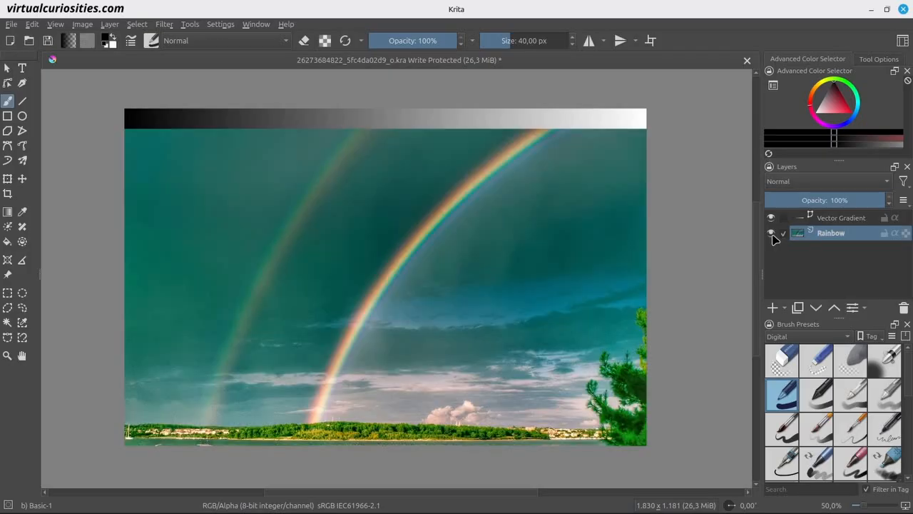
# Step: Set the foreground colour to red and add a Gradient Map filter layer directly above the Vector Gradient layer
pyautogui.click(838, 219)
pyautogui.moveTo(840, 105); pyautogui.dragTo(862, 123)
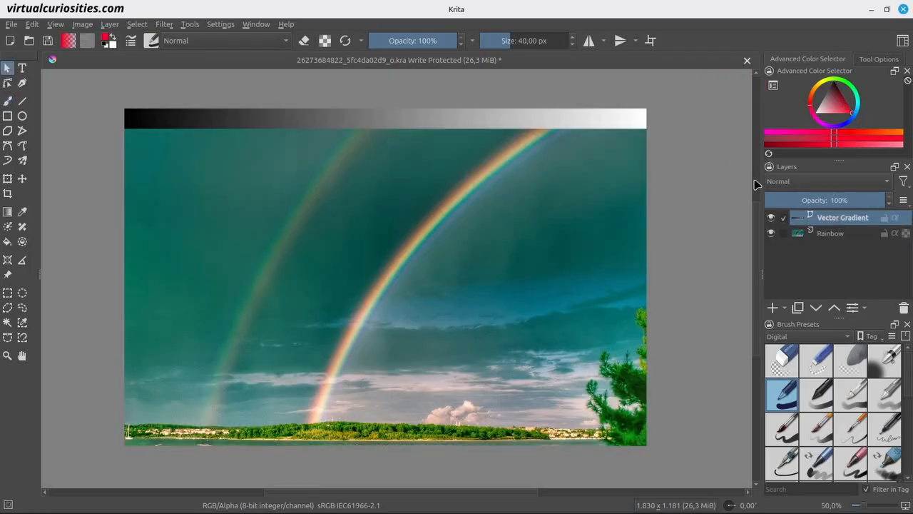
pyautogui.click(784, 309)
pyautogui.click(819, 377)
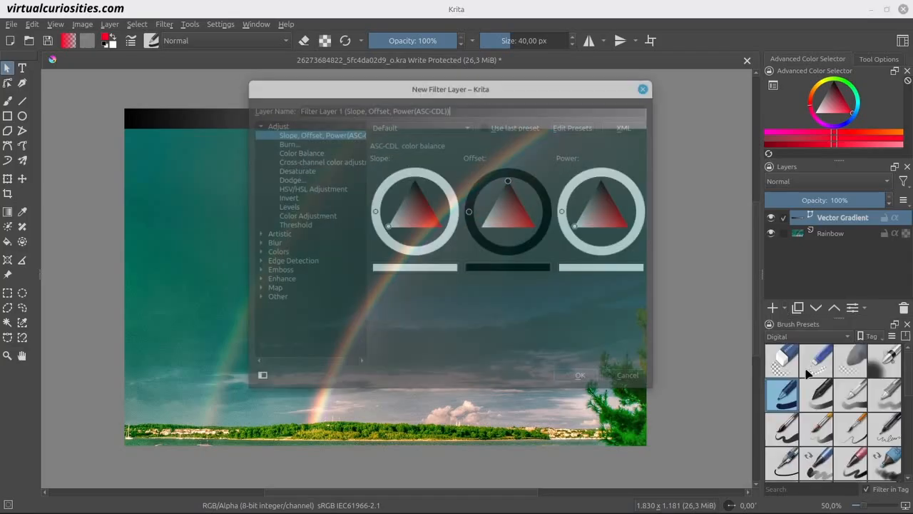
pyautogui.click(258, 289)
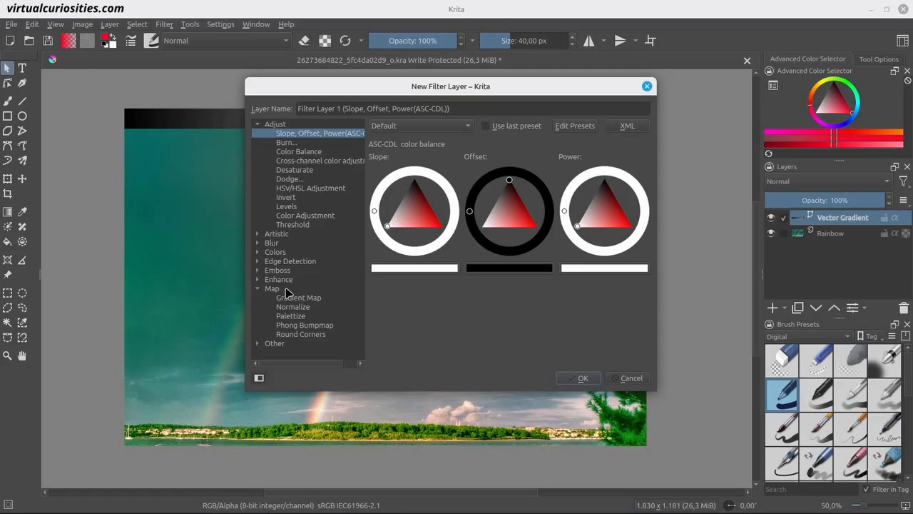
pyautogui.click(329, 299)
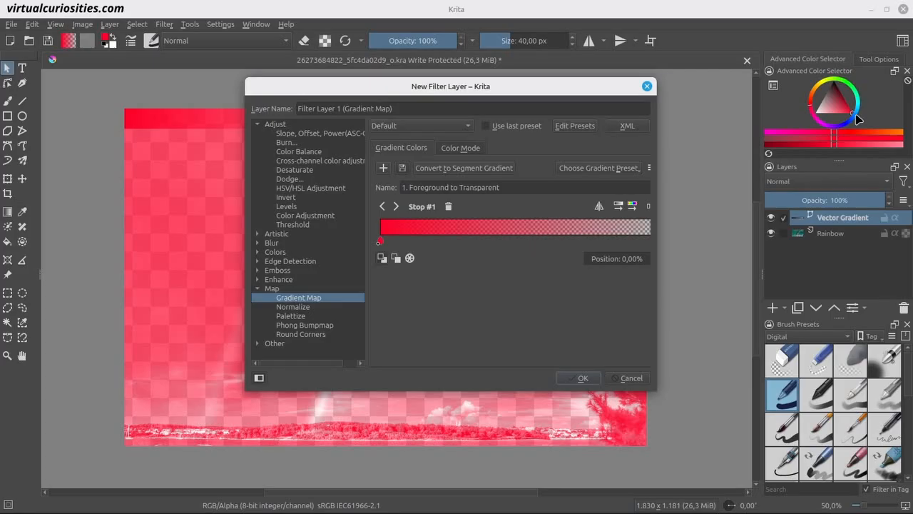
pyautogui.moveTo(656, 260); pyautogui.dragTo(674, 259)
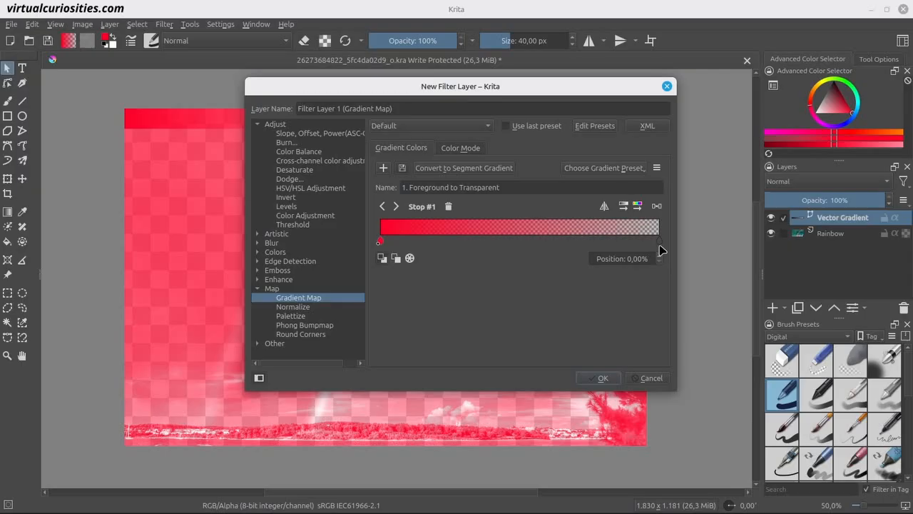
pyautogui.click(659, 242)
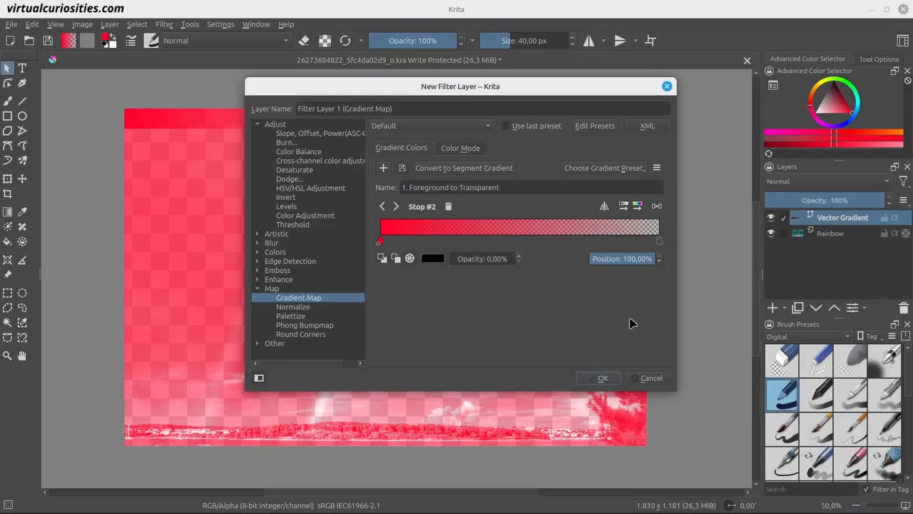
pyautogui.click(602, 378)
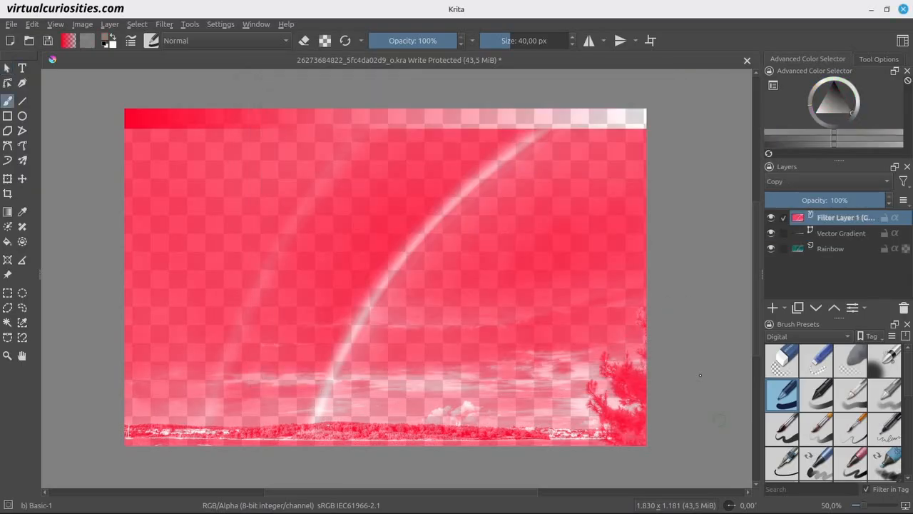
# Step: In the filter layer's properties, reverse the gradient by moving the transparent stop to 0% and the red stop to 100%
pyautogui.rightClick(828, 218)
pyautogui.click(742, 8)
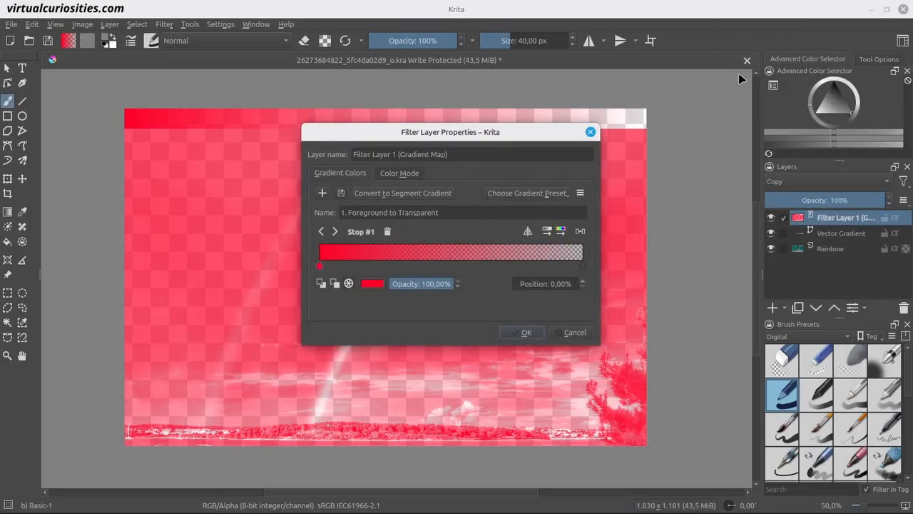
pyautogui.moveTo(478, 143); pyautogui.dragTo(629, 207)
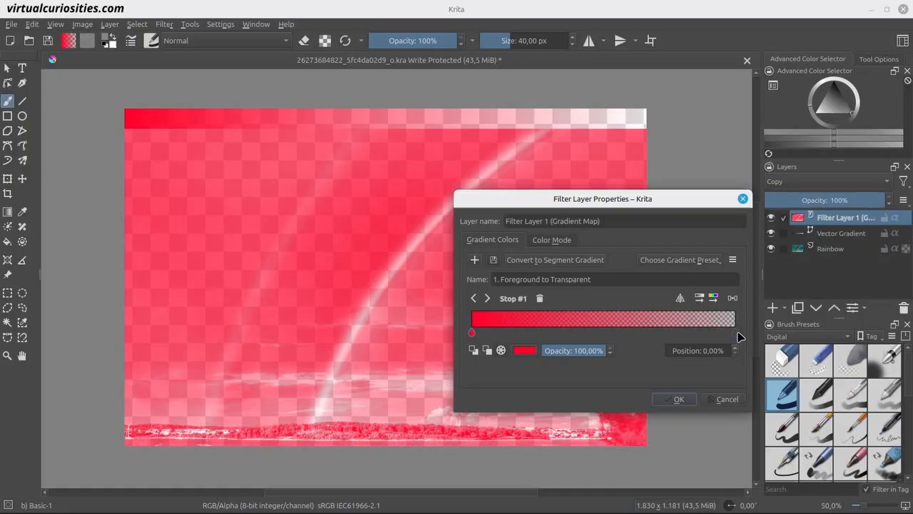
pyautogui.click(735, 333)
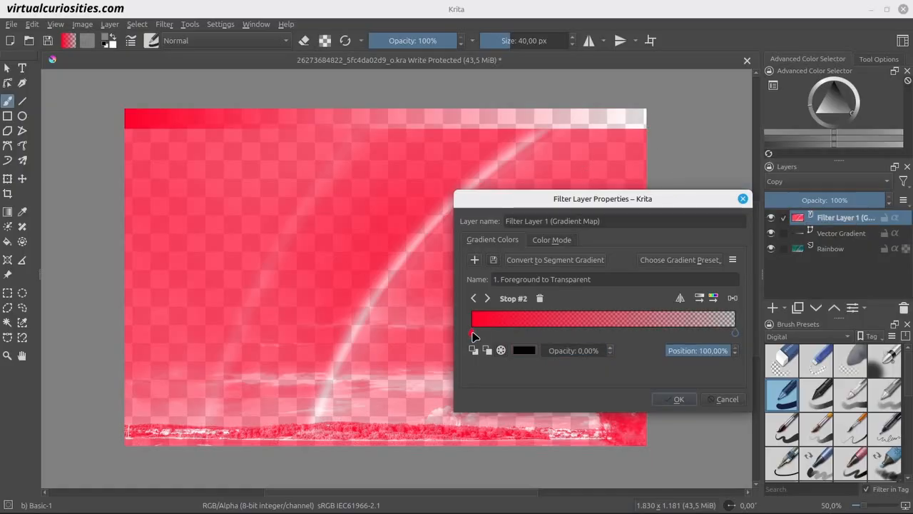
pyautogui.moveTo(471, 333); pyautogui.dragTo(660, 332)
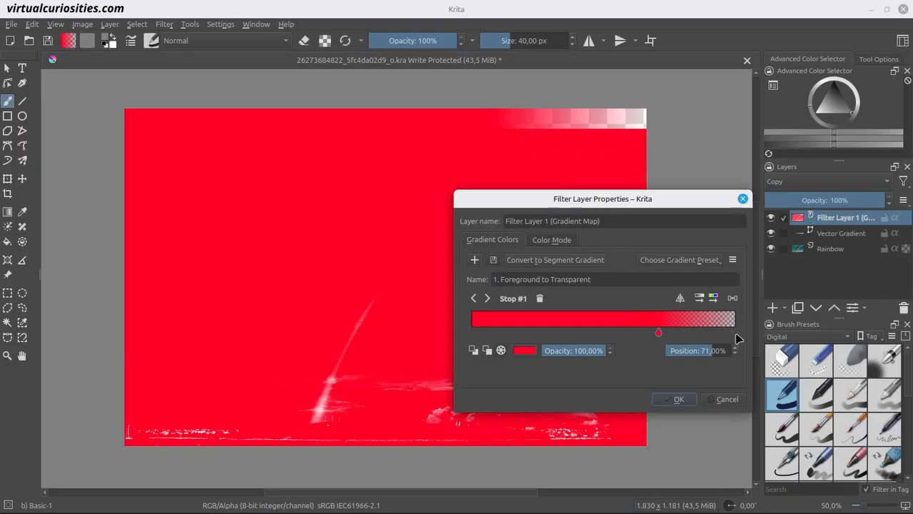
pyautogui.moveTo(738, 339); pyautogui.dragTo(476, 321)
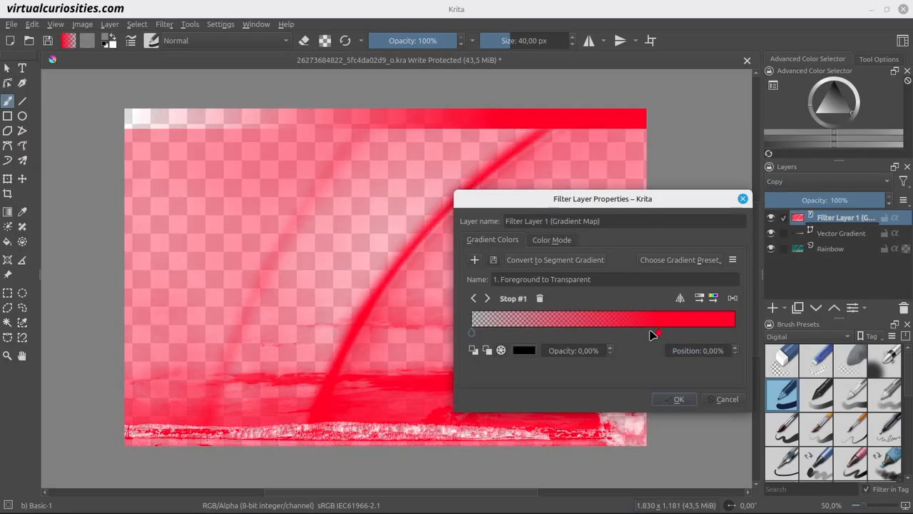
pyautogui.click(734, 332)
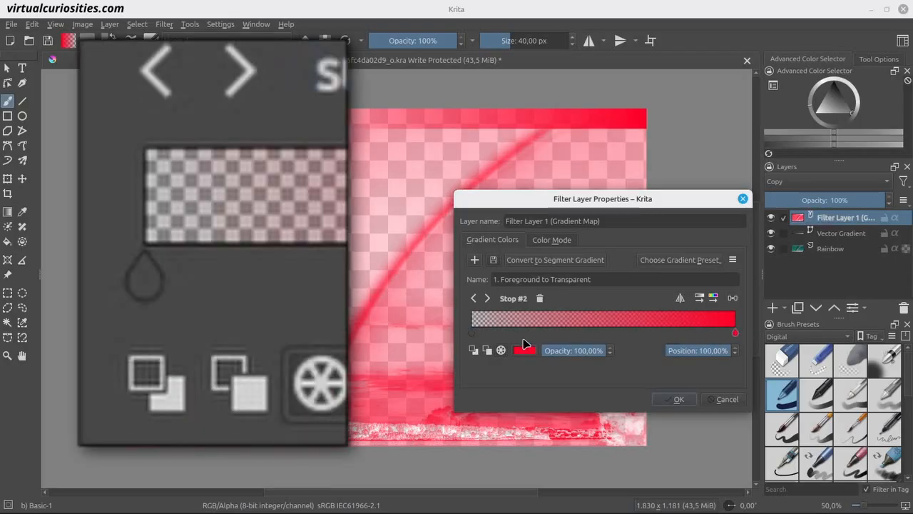
# Step: Try out extra stops between the ends of the gradient, repositioning them along it, and remove them again
pyautogui.click(481, 329)
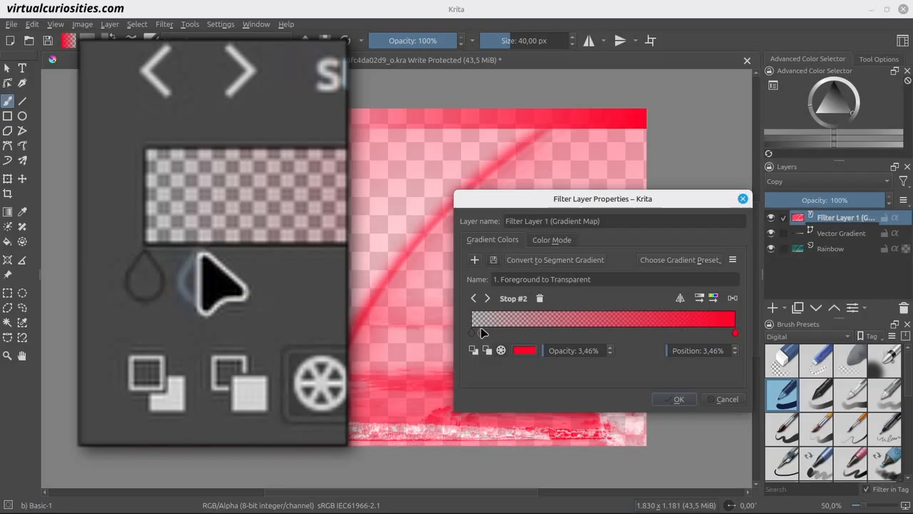
pyautogui.moveTo(481, 332); pyautogui.dragTo(579, 332)
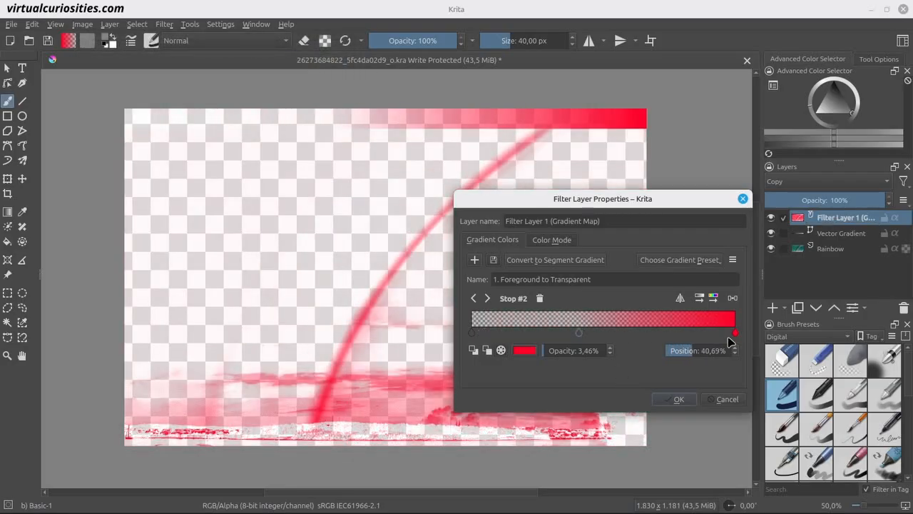
pyautogui.moveTo(727, 323); pyautogui.dragTo(628, 334)
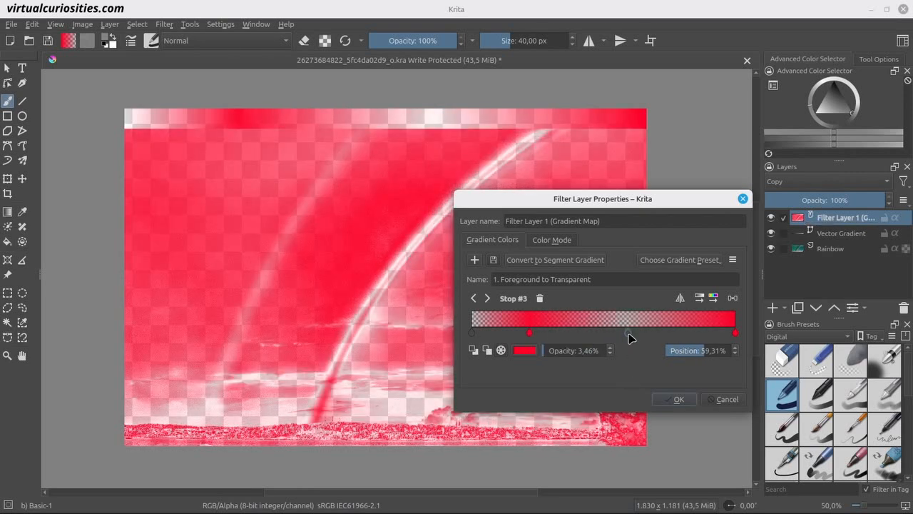
pyautogui.moveTo(629, 337); pyautogui.dragTo(634, 372)
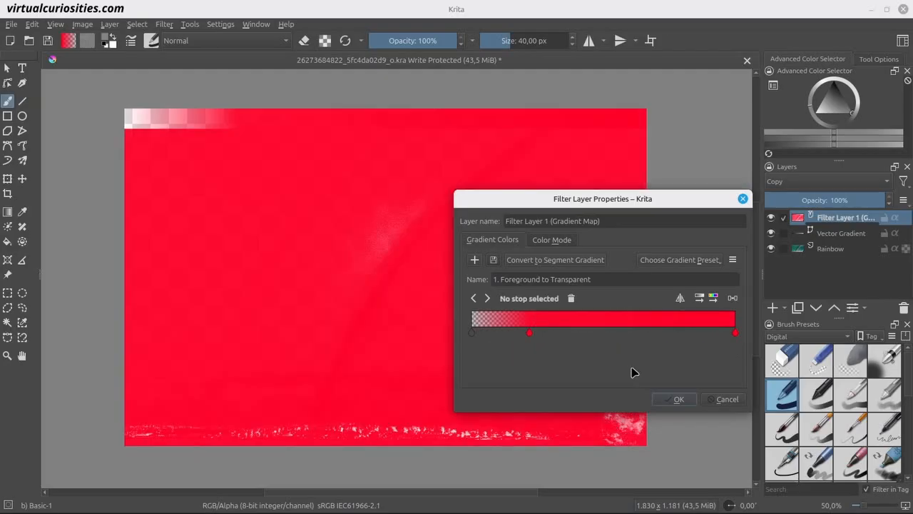
pyautogui.moveTo(529, 332); pyautogui.dragTo(530, 369)
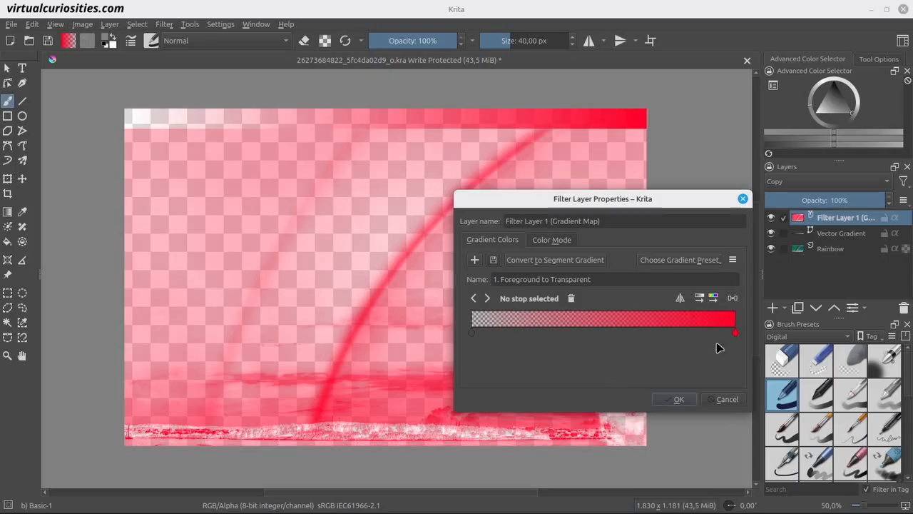
# Step: Try linking the gradient stop at 100% to the foreground colour and to the background colour
pyautogui.click(736, 332)
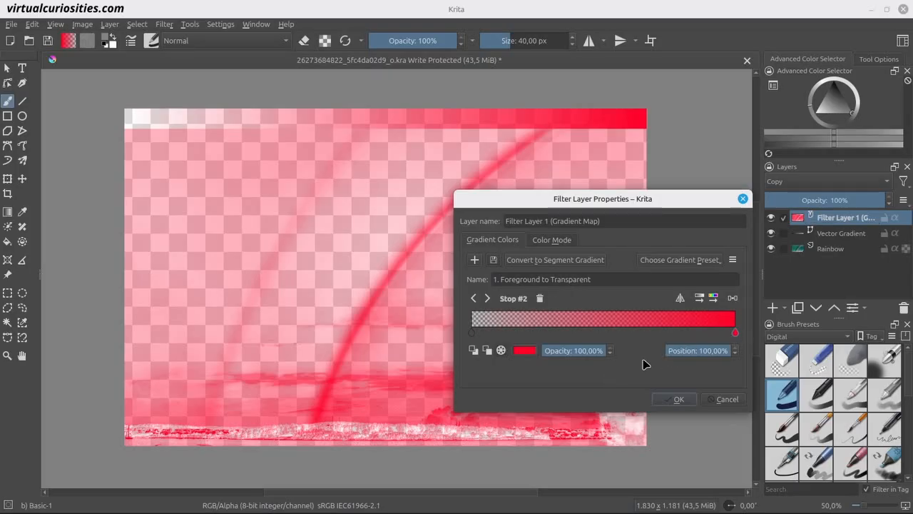
pyautogui.click(473, 351)
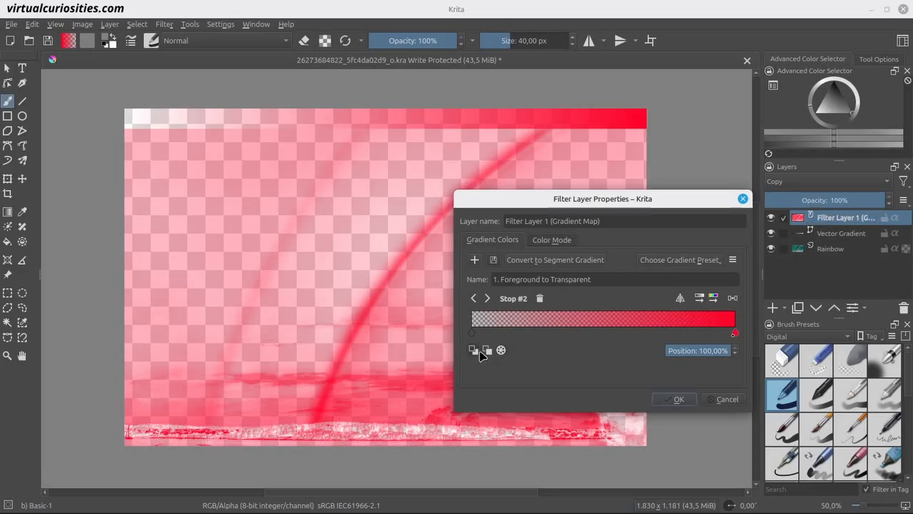
pyautogui.click(485, 350)
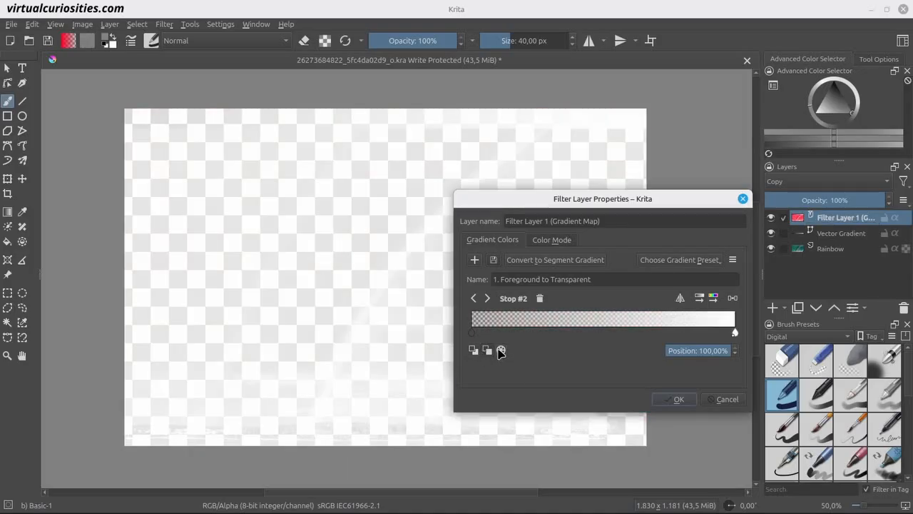
# Step: Switch the gradient stop at 100% to a custom colour and make it bright green
pyautogui.click(501, 350)
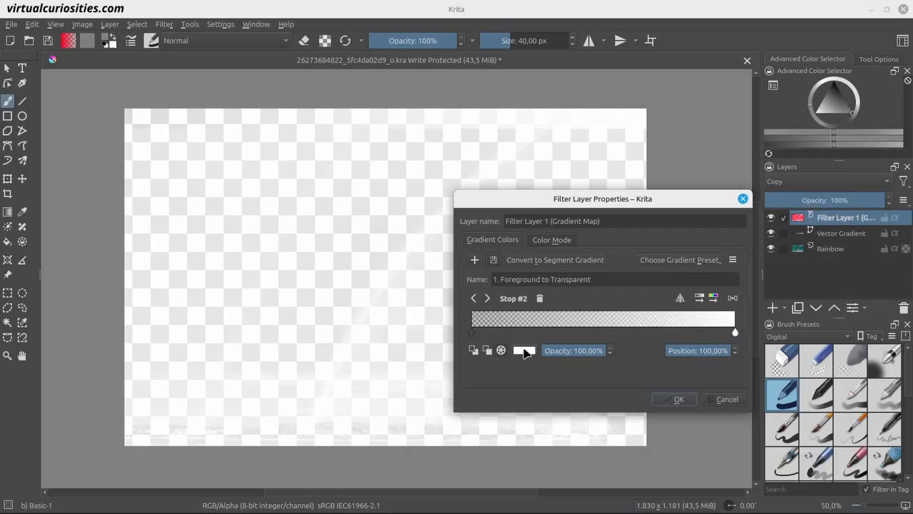
pyautogui.click(524, 350)
pyautogui.click(575, 195)
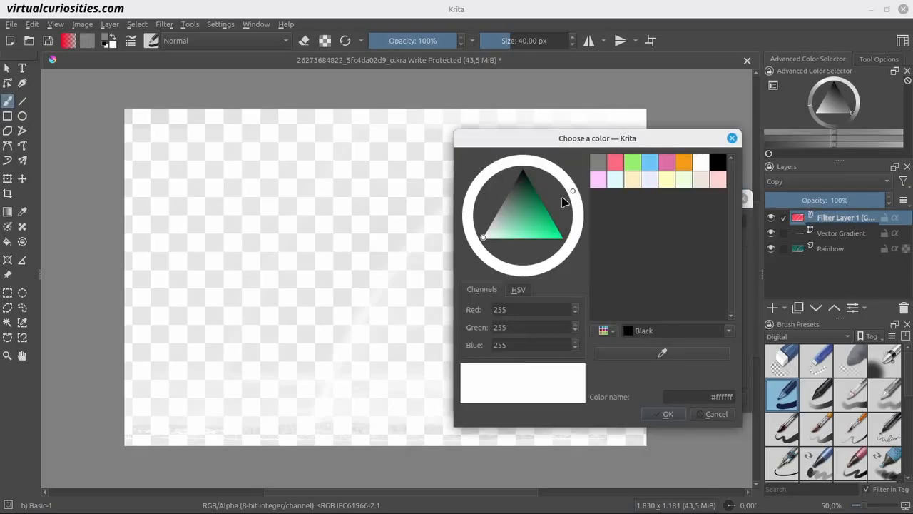
pyautogui.click(546, 231)
pyautogui.click(670, 415)
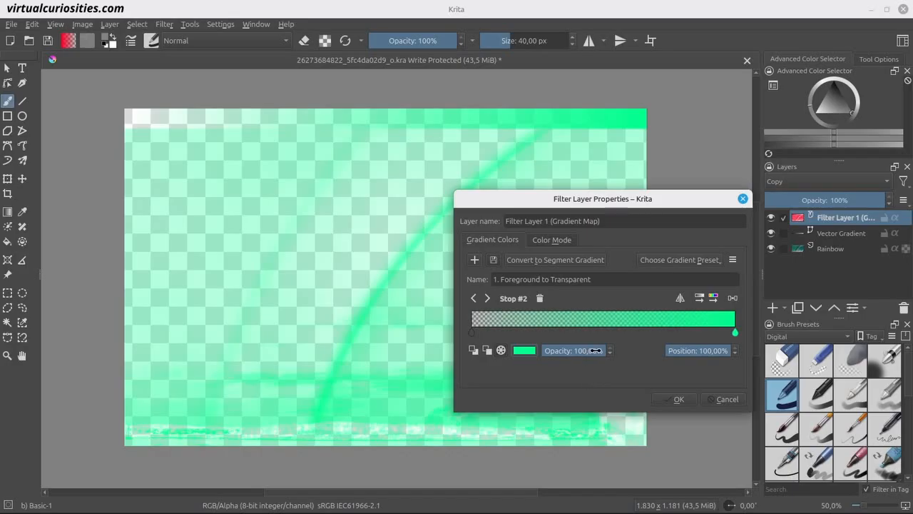
# Step: Keep the green stop fully opaque and raise the black stop at 0% to 100% opacity
pyautogui.moveTo(590, 350); pyautogui.dragTo(610, 351)
pyautogui.click(472, 333)
pyautogui.moveTo(546, 351); pyautogui.dragTo(660, 346)
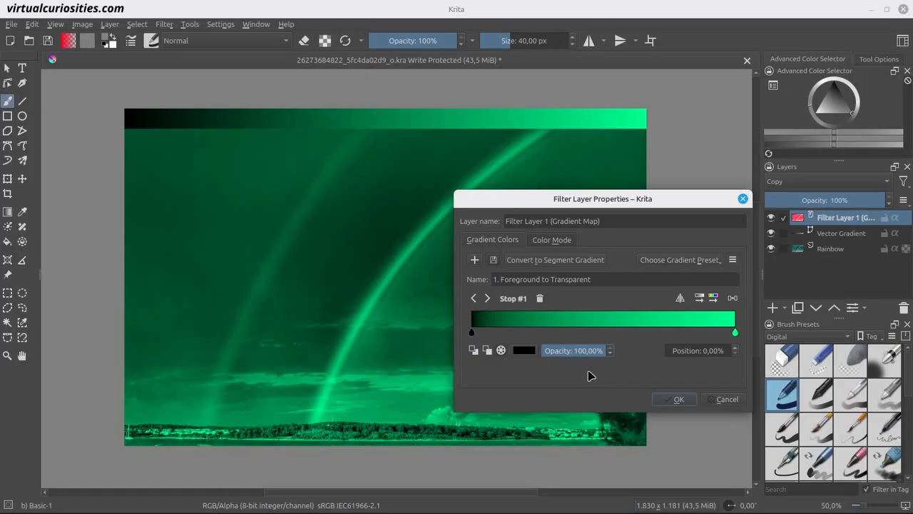
# Step: Add a gradient stop at 33.77% and colour it purple (#4c009d)
pyautogui.click(563, 332)
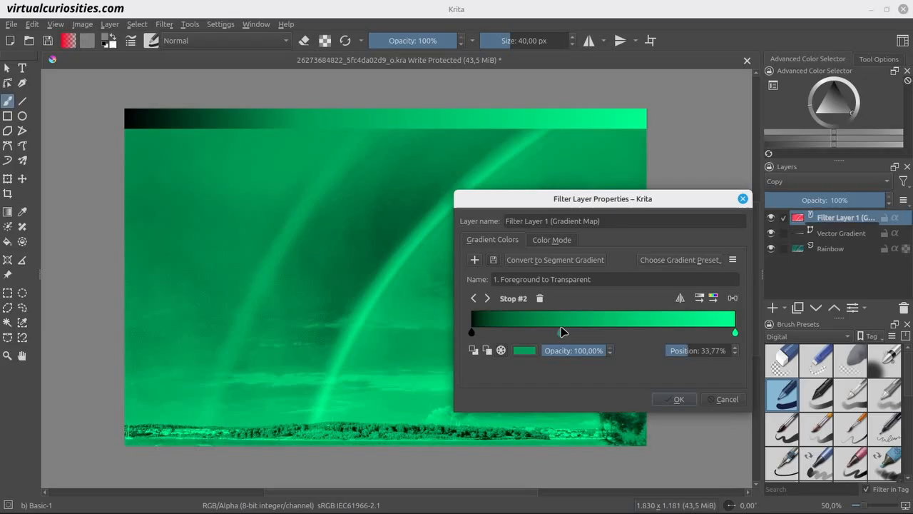
pyautogui.click(532, 350)
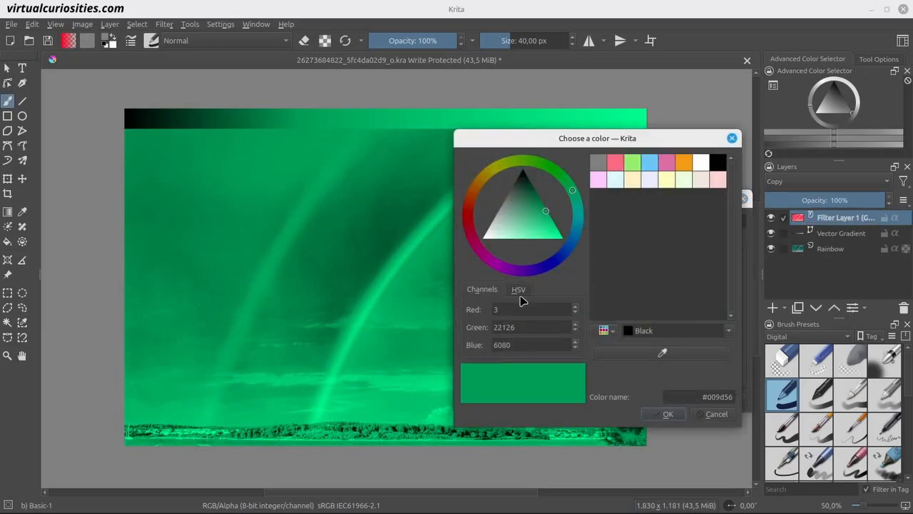
pyautogui.click(523, 272)
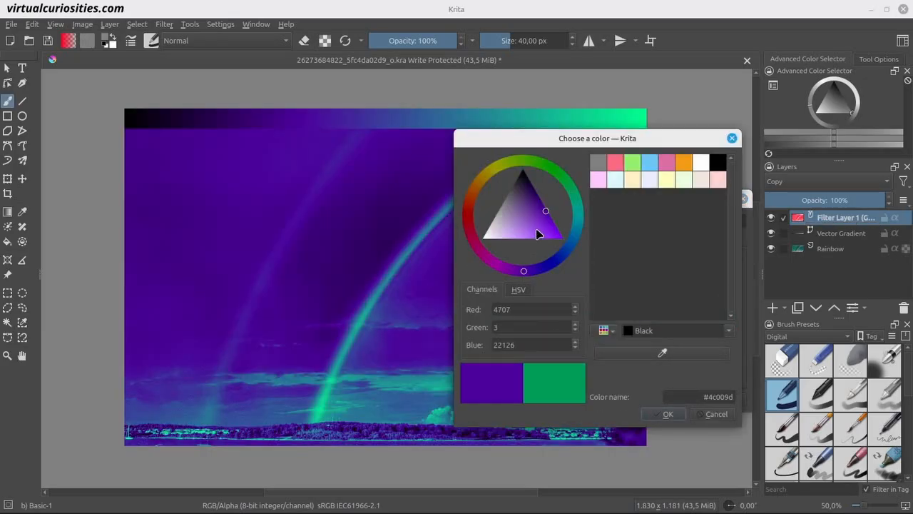
pyautogui.click(665, 414)
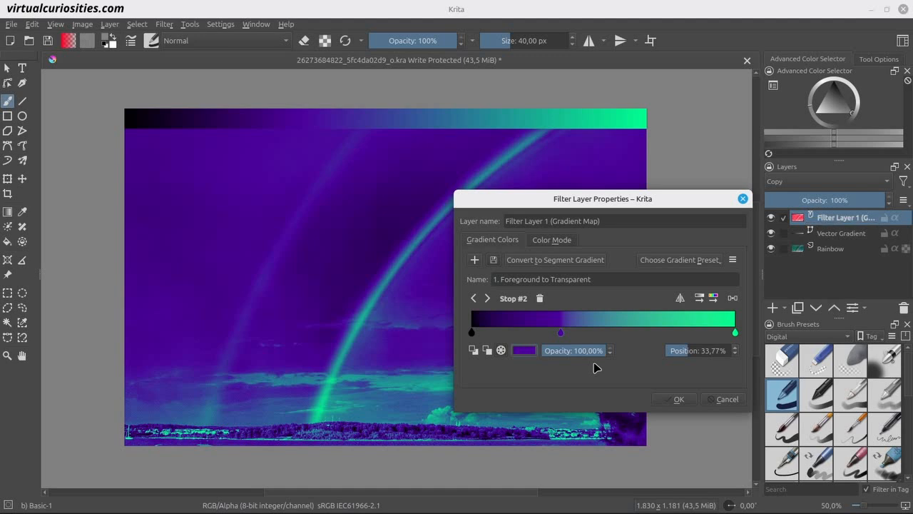
# Step: Flip the gradient to preview its reversed mapping on the image and flip it back
pyautogui.moveTo(579, 201); pyautogui.dragTo(665, 211)
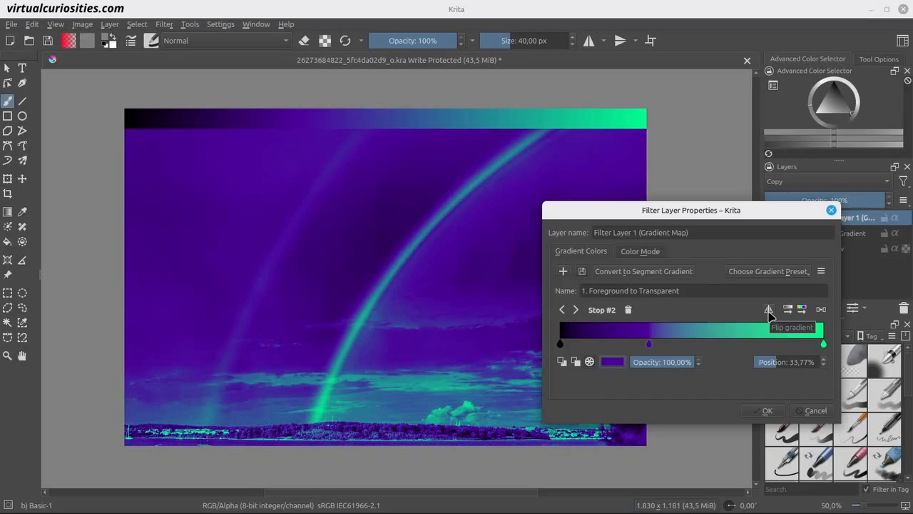
pyautogui.click(768, 310)
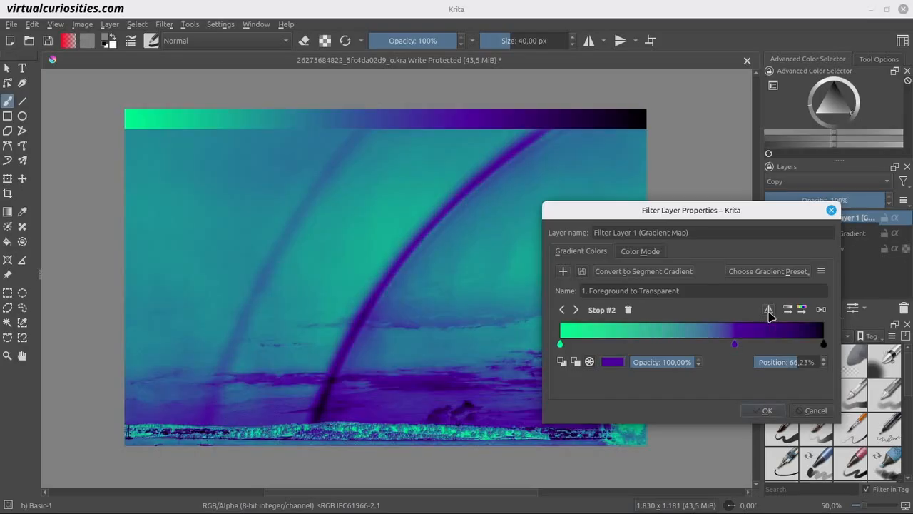
pyautogui.click(768, 310)
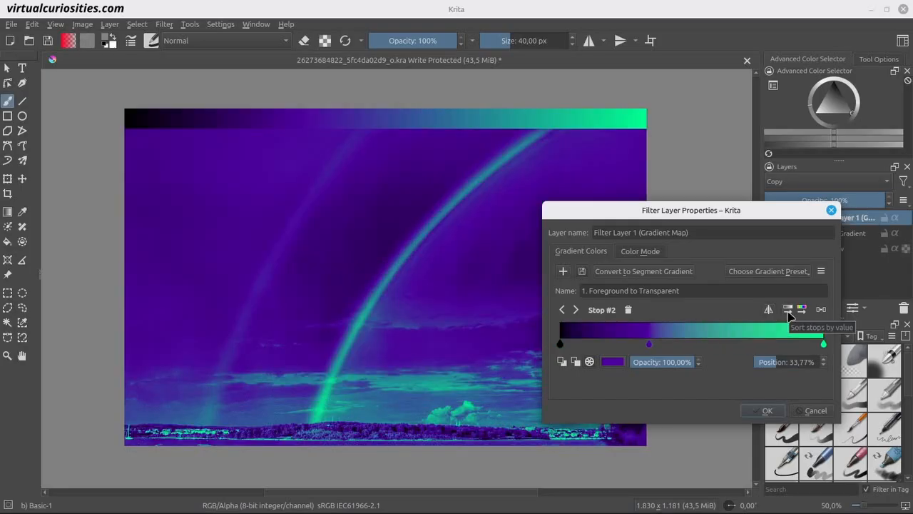
# Step: Sort the gradient's stops by value and re-sort them by hue
pyautogui.click(789, 310)
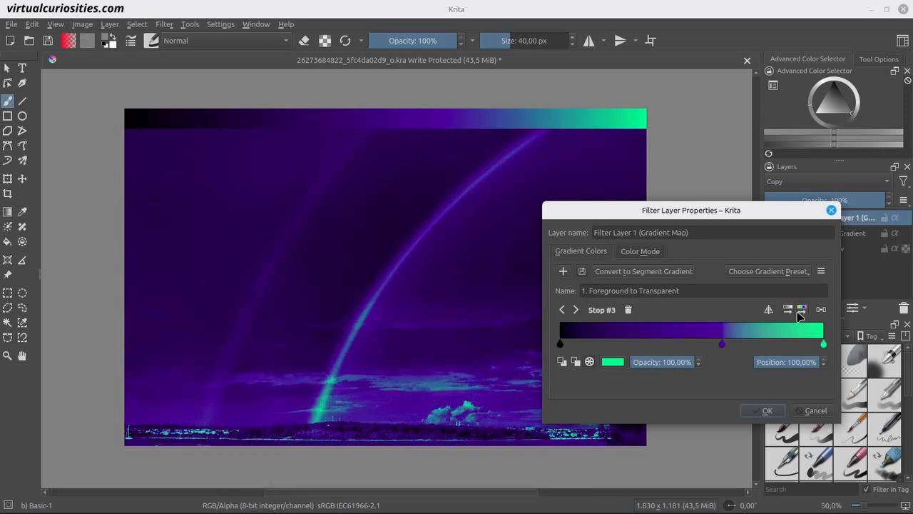
pyautogui.click(800, 314)
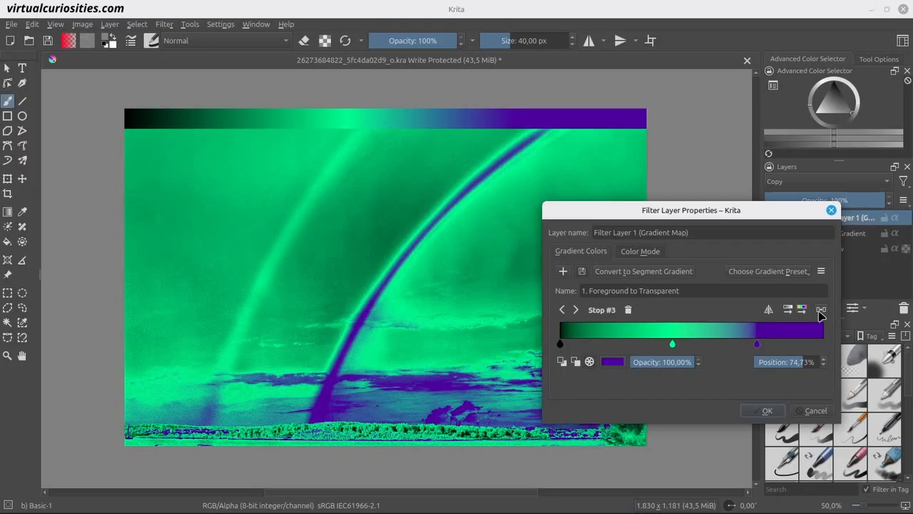
# Step: Distribute the gradient's stops evenly, and set the middle green stop's position first to 75% and finally to 25%
pyautogui.click(821, 311)
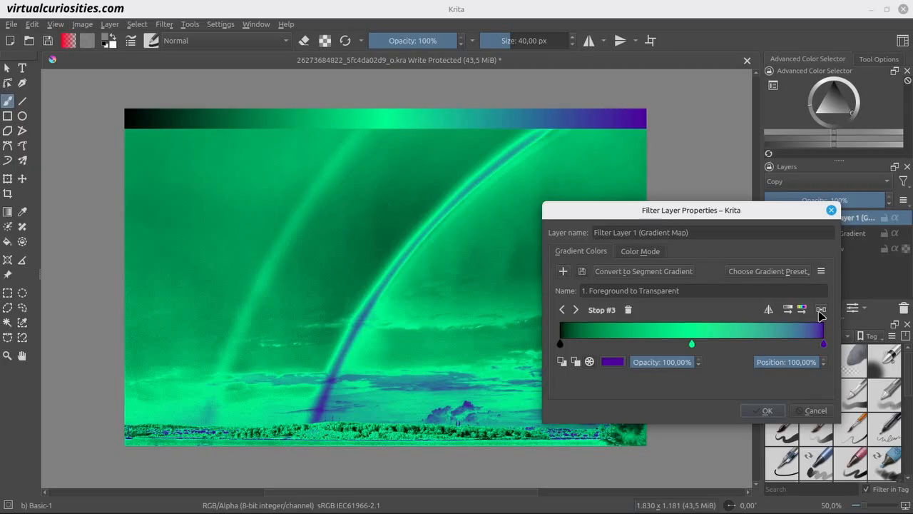
pyautogui.click(691, 344)
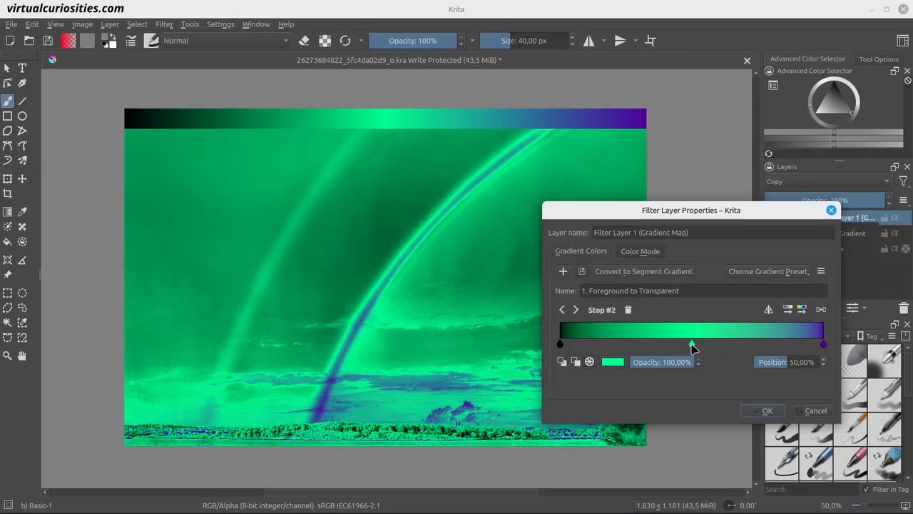
pyautogui.click(797, 362)
pyautogui.write('75')
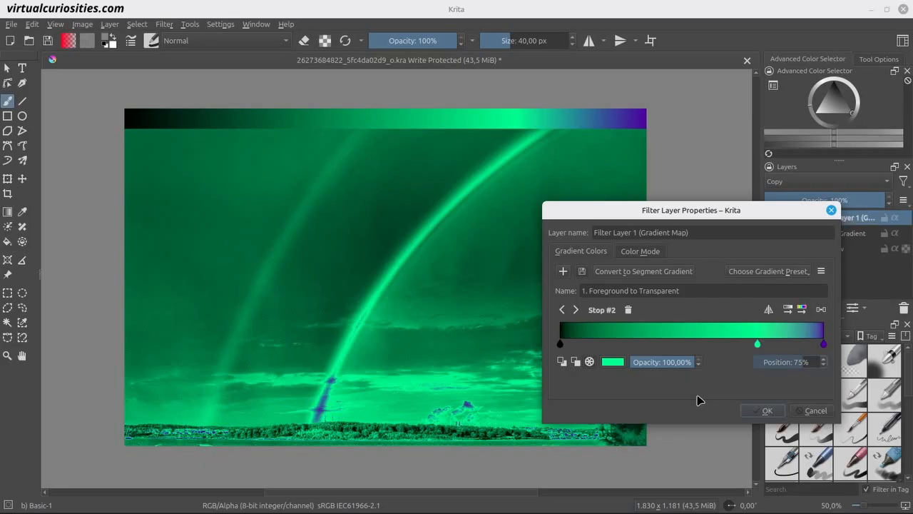
pyautogui.write('25')
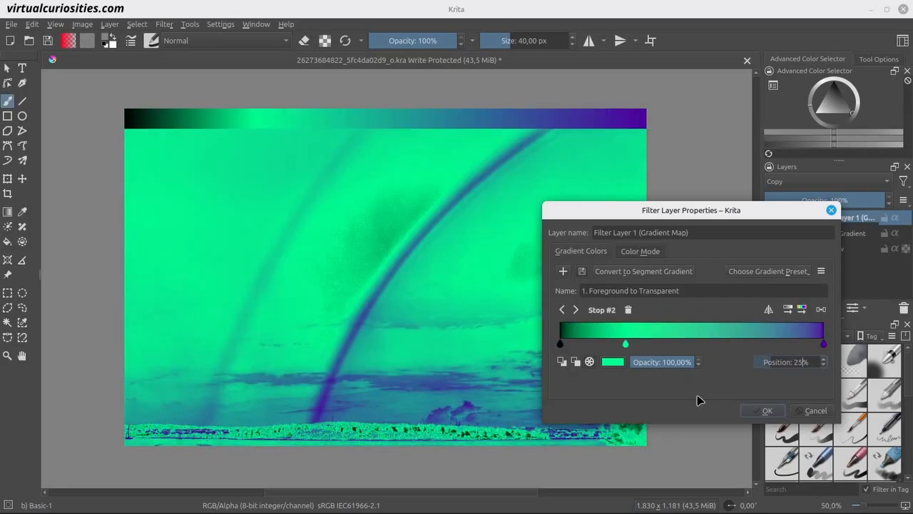
pyautogui.press('Return')
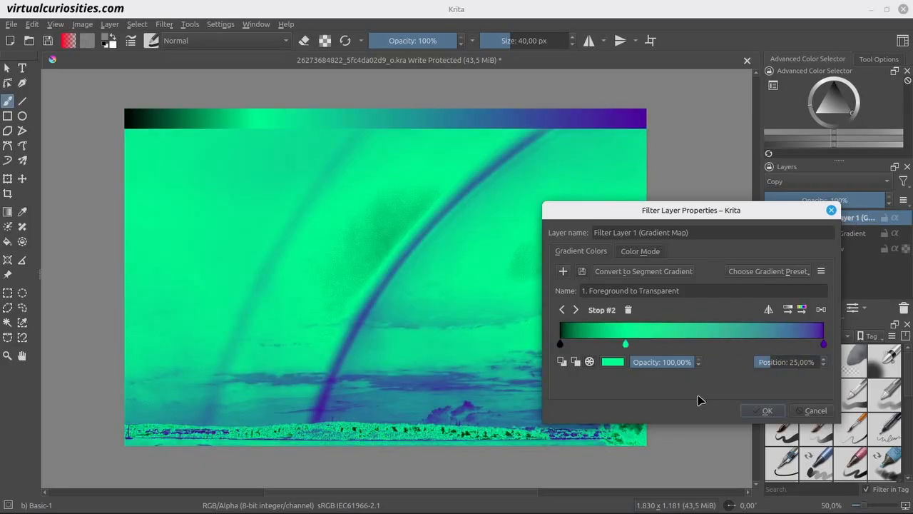
# Step: Convert to a segment gradient, move the mid-point between green and purple to 12.99%, and convert back to a stop gradient
pyautogui.click(665, 272)
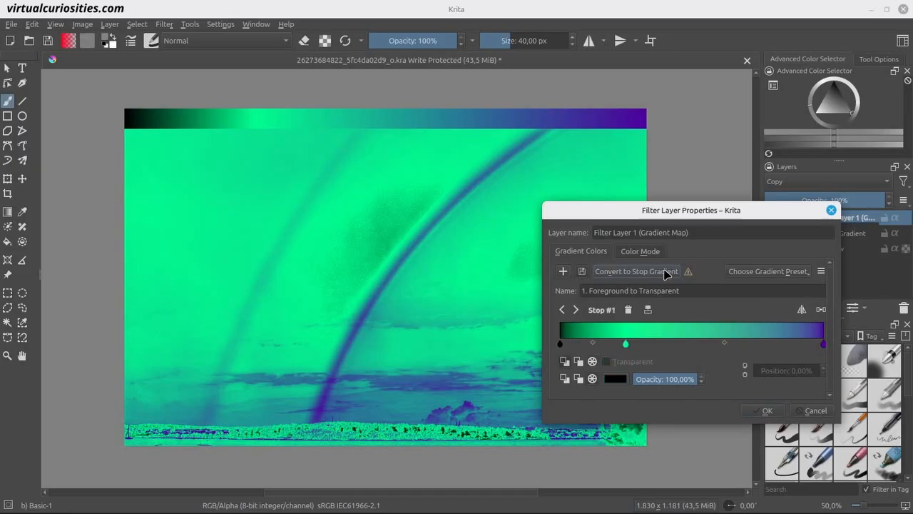
pyautogui.click(725, 343)
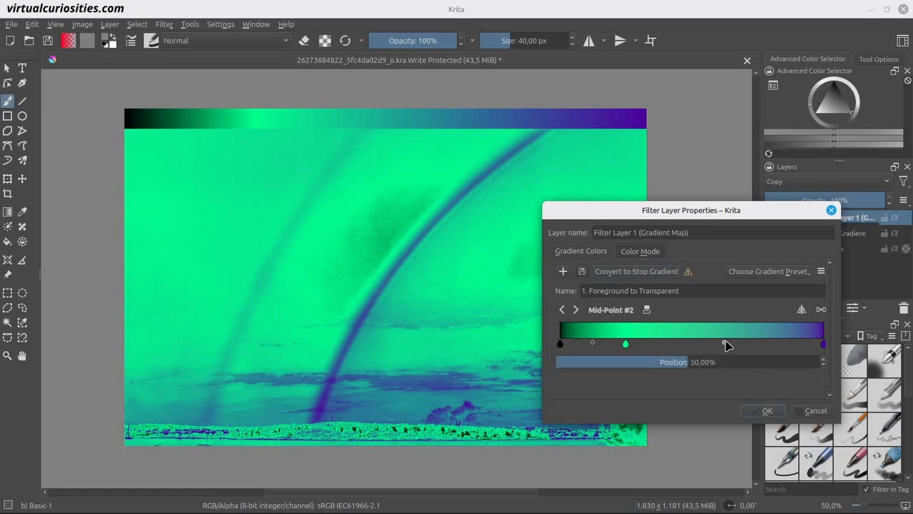
pyautogui.moveTo(699, 362); pyautogui.dragTo(589, 363)
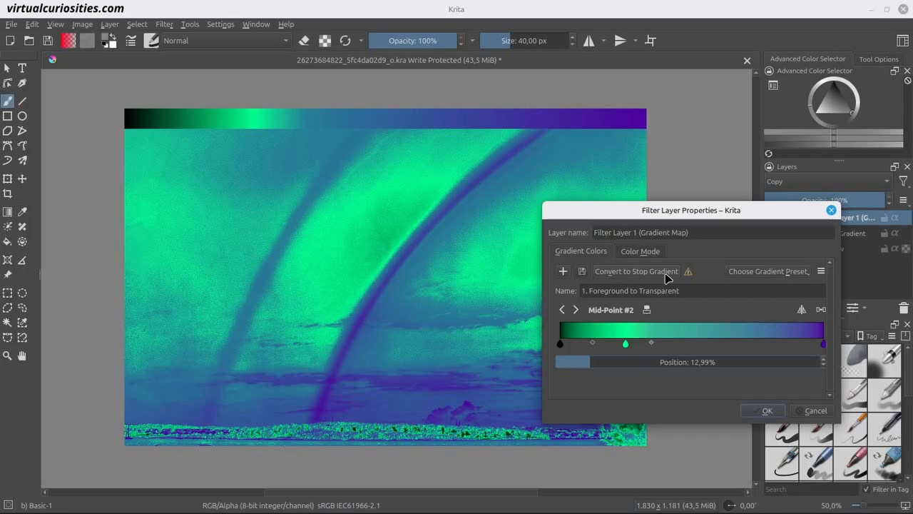
pyautogui.click(666, 275)
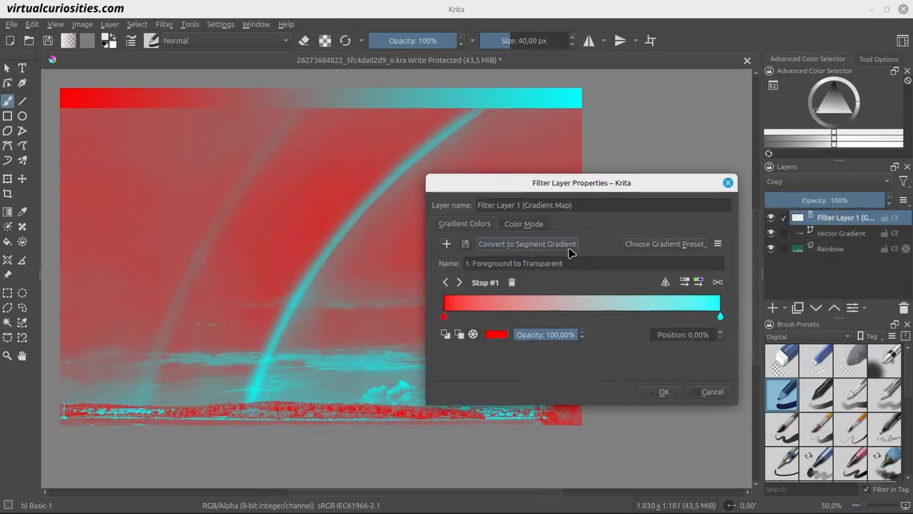
# Step: Convert the red-to-cyan gradient to a segment gradient and switch its segment's colour interpolation to HSV CW, and finally HSV CCW
pyautogui.click(568, 247)
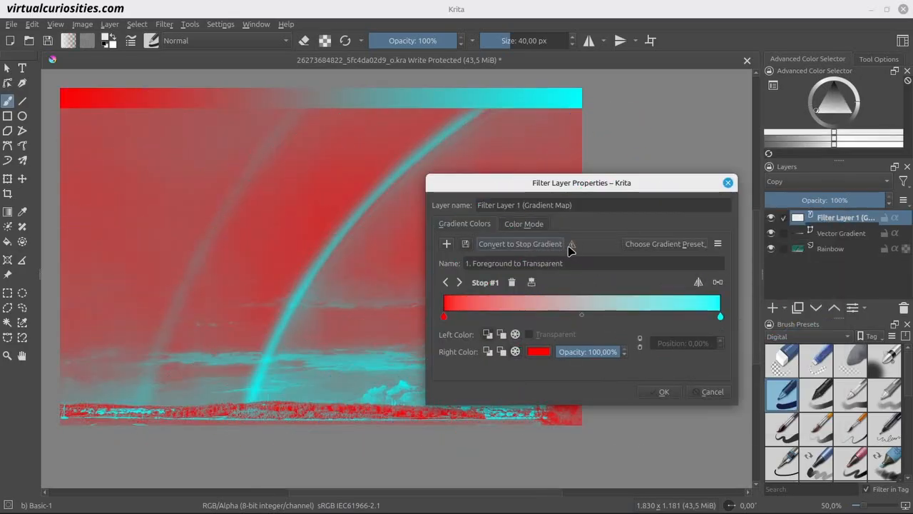
pyautogui.click(569, 317)
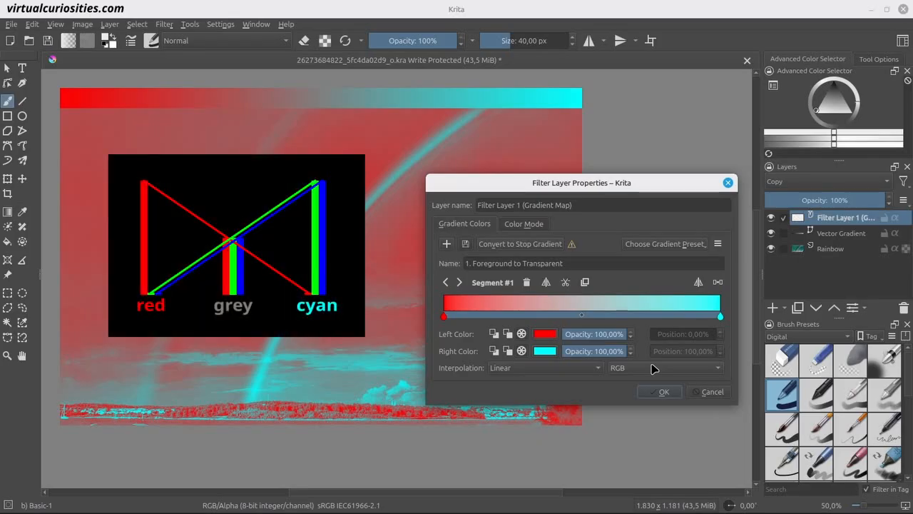
pyautogui.click(654, 368)
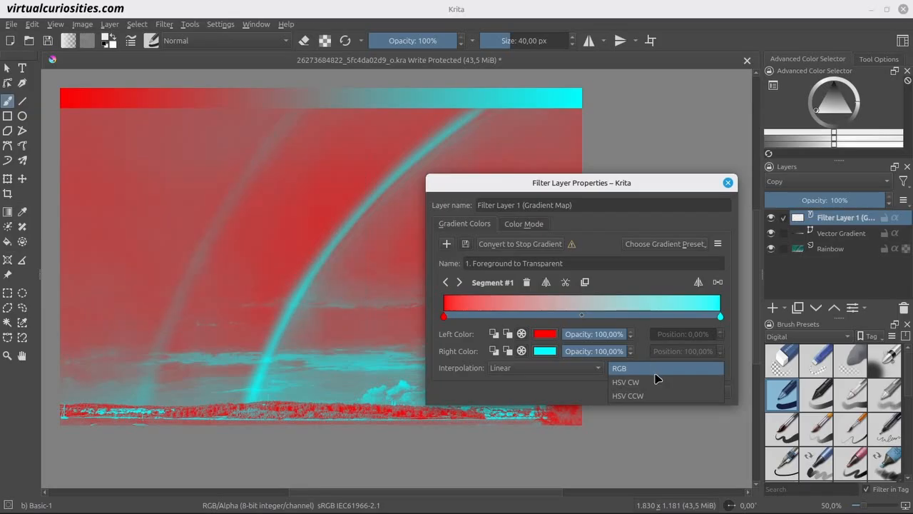
pyautogui.click(657, 382)
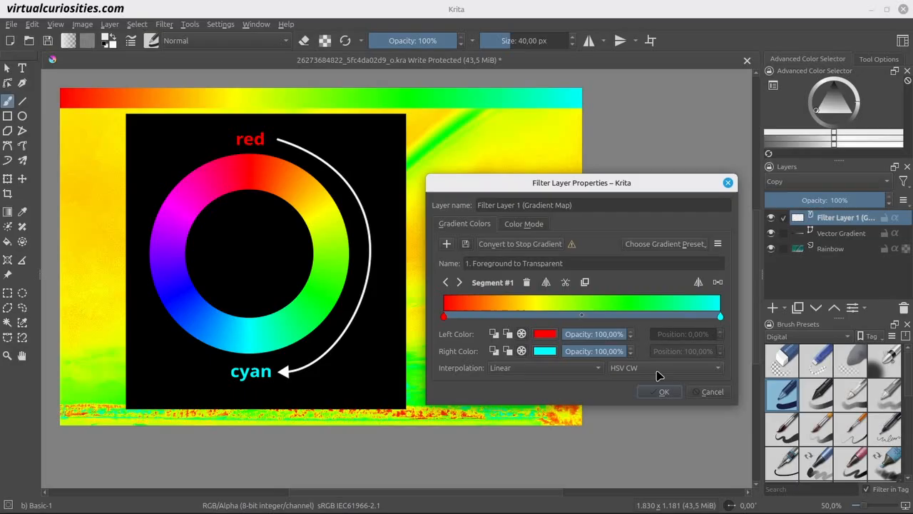
pyautogui.click(658, 368)
pyautogui.click(661, 381)
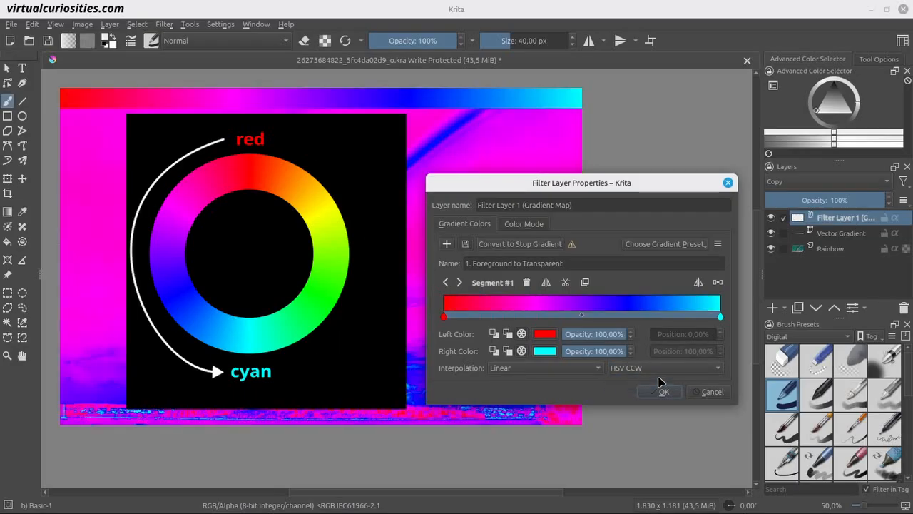
# Step: Try the Sine, Sphere Inc. and Sphere Dec. interpolations on the red-to-cyan segment and return it to Linear
pyautogui.click(592, 368)
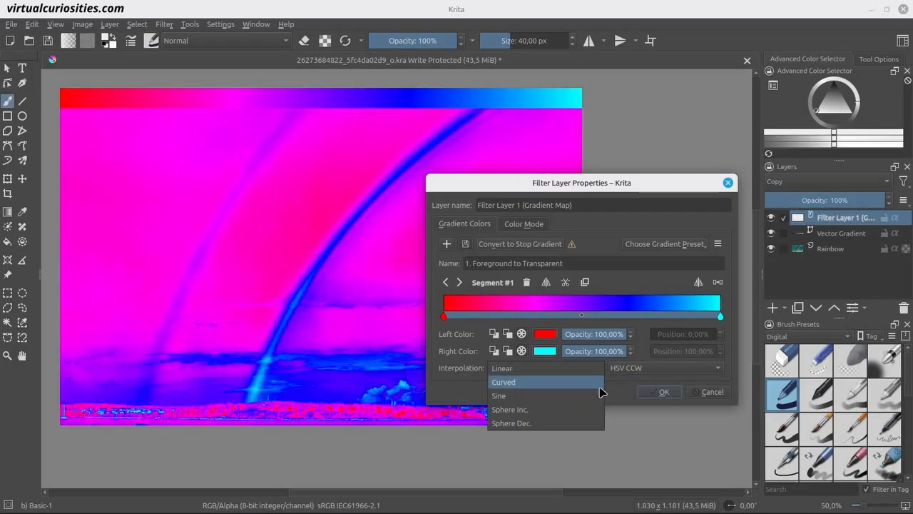
pyautogui.click(586, 396)
pyautogui.click(582, 371)
pyautogui.click(583, 382)
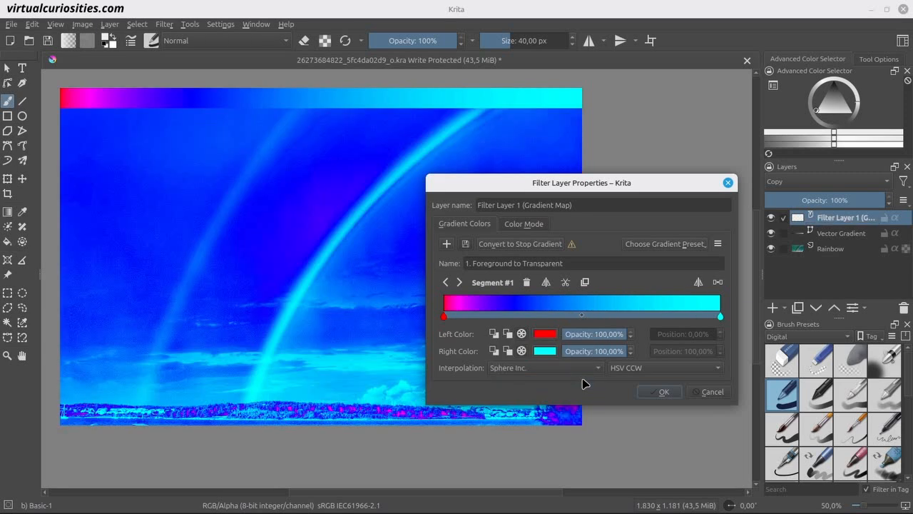
pyautogui.click(580, 371)
pyautogui.click(582, 382)
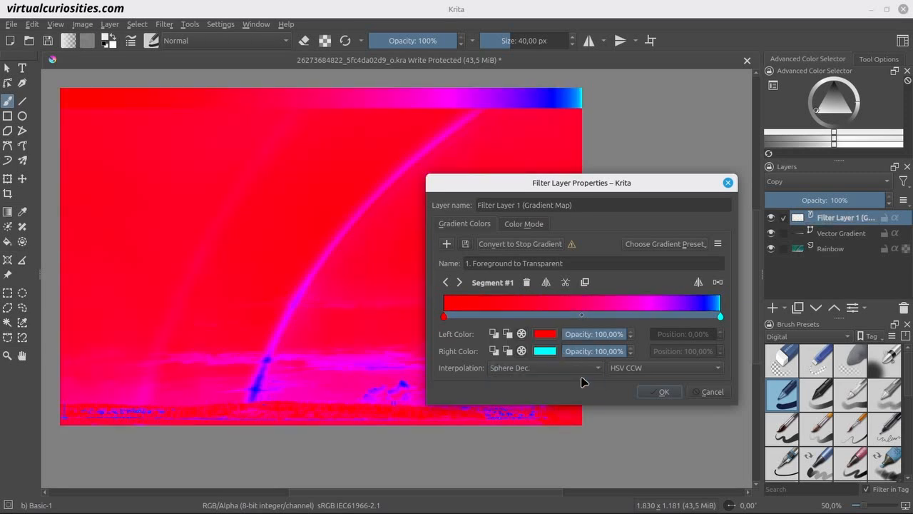
pyautogui.click(583, 368)
pyautogui.click(572, 312)
# Step: Shift the red-to-cyan segment's mid-point towards the cyan end and set the segment's interpolation to Curved
pyautogui.moveTo(581, 315); pyautogui.dragTo(638, 318)
pyautogui.click(635, 319)
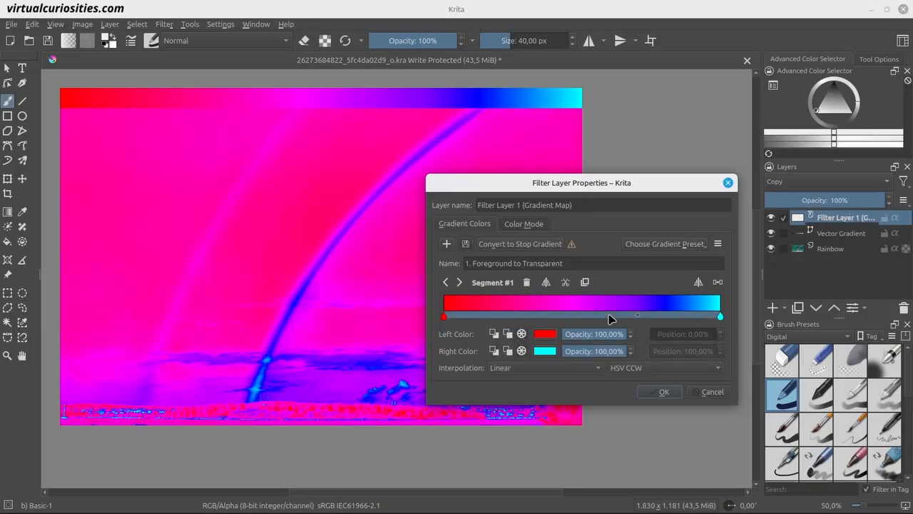
pyautogui.click(569, 368)
pyautogui.click(577, 381)
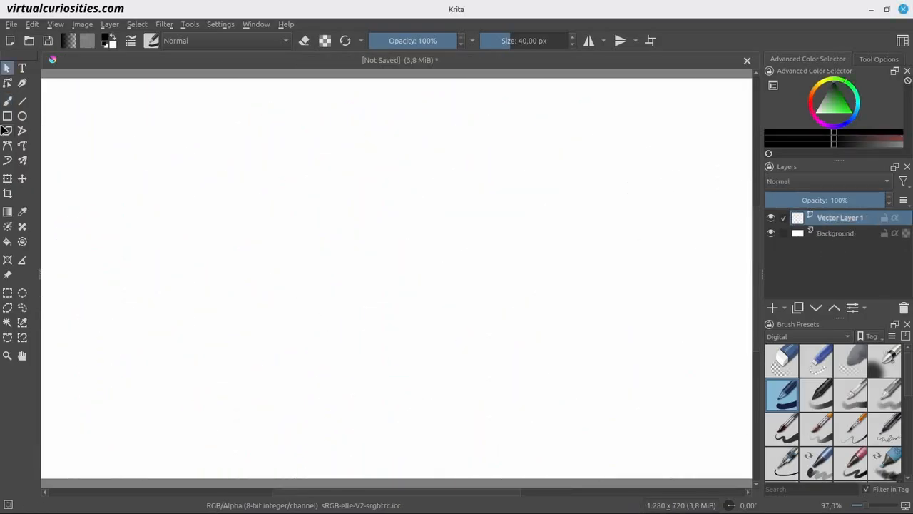
# Step: Draw a black rectangle about 210 × 617 px on the vector layer and change its fill to a gradient
pyautogui.click(7, 115)
pyautogui.moveTo(86, 102); pyautogui.dragTo(202, 443)
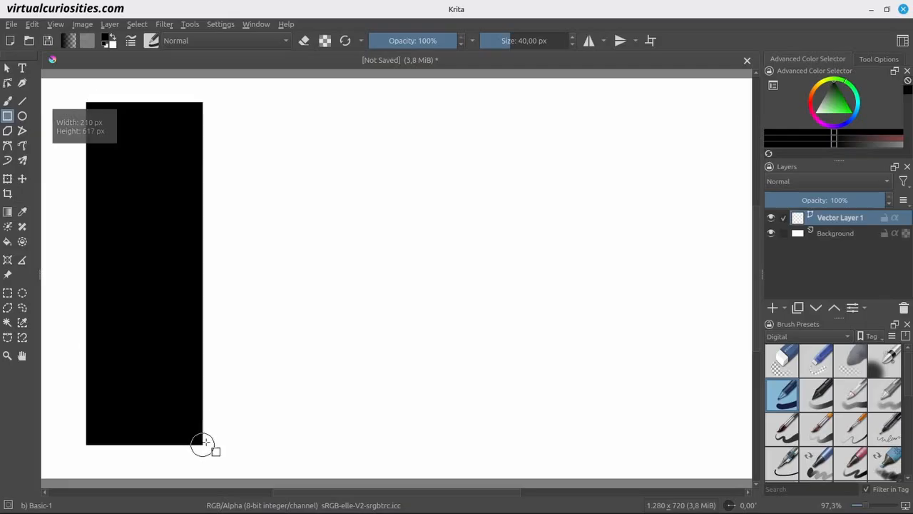
pyautogui.click(7, 68)
pyautogui.click(161, 207)
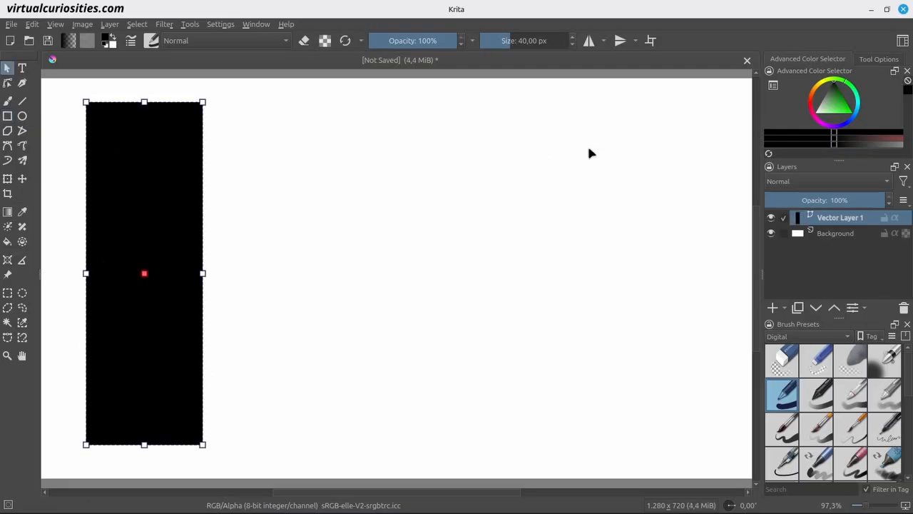
pyautogui.click(872, 62)
pyautogui.click(828, 86)
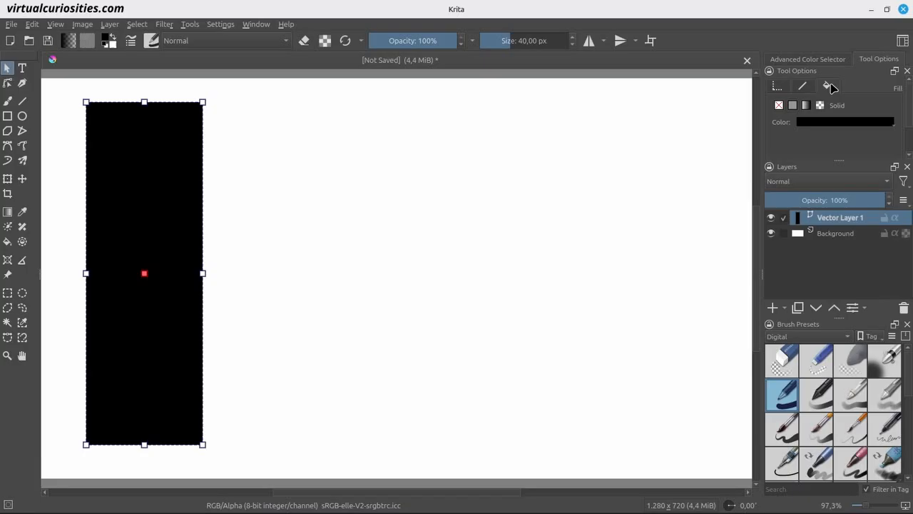
pyautogui.click(808, 105)
# Step: Recolour the grey end stop of the rectangle's gradient fill to black (#000000)
pyautogui.moveTo(909, 111); pyautogui.dragTo(911, 139)
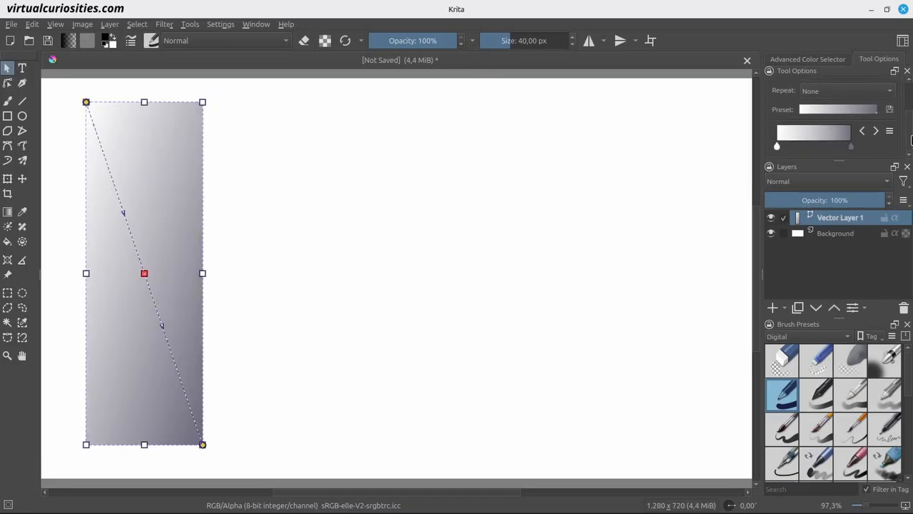
pyautogui.click(850, 147)
pyautogui.doubleClick(850, 147)
pyautogui.moveTo(410, 194); pyautogui.dragTo(361, 60)
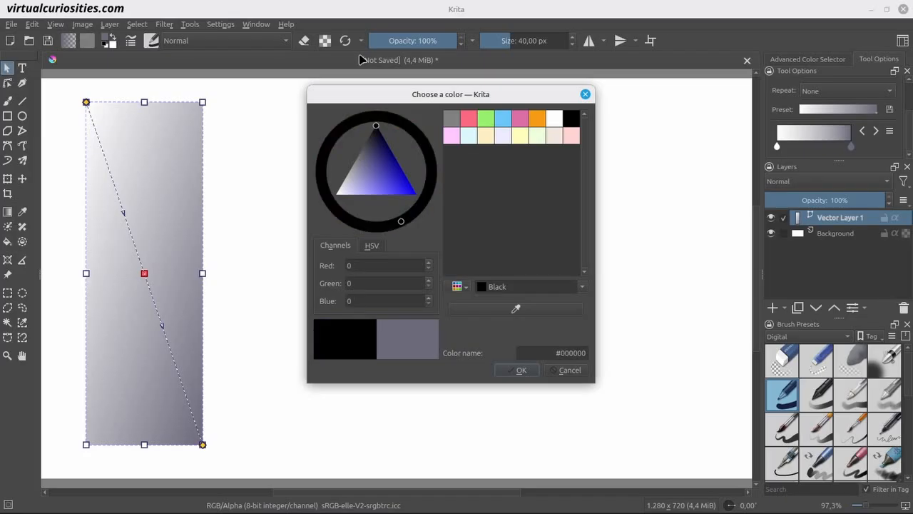
pyautogui.click(517, 370)
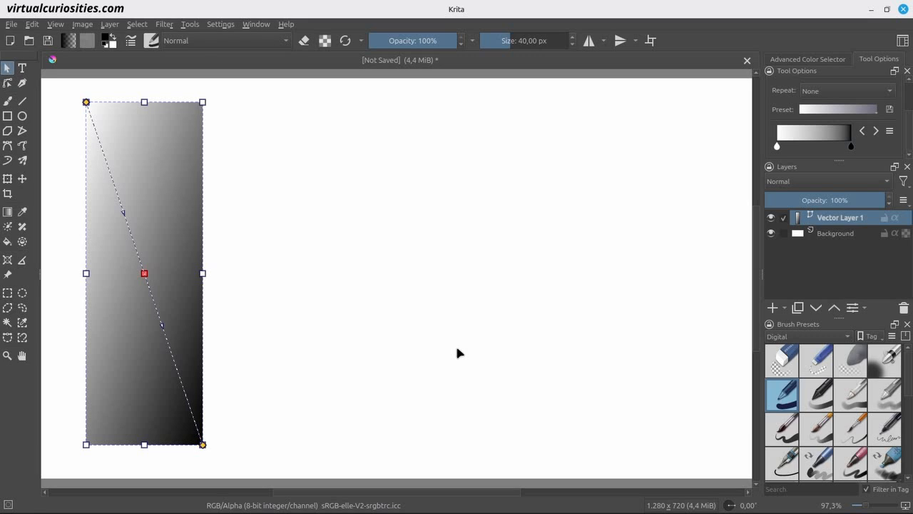
# Step: Switch to the browser, open the Krita Tricks article on the Hexagonal Grid Radial Distance Gradient, and copy its SeExpr script
pyautogui.hotkey('alt', 'Tab')
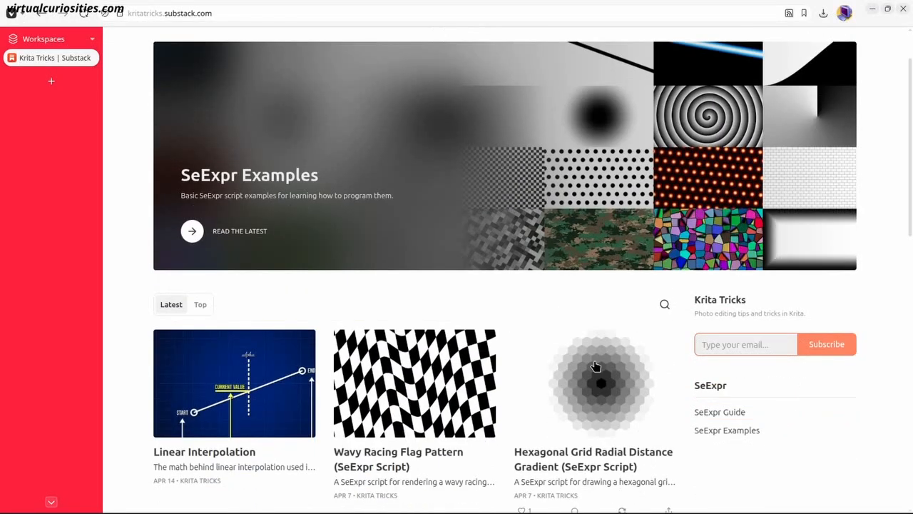
pyautogui.click(596, 366)
pyautogui.scroll(-5, 546, 336)
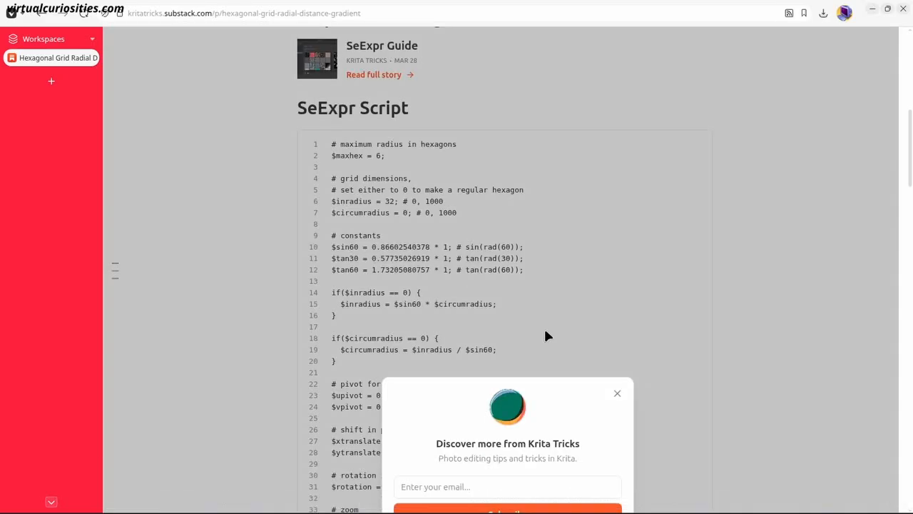
pyautogui.click(618, 393)
pyautogui.click(696, 146)
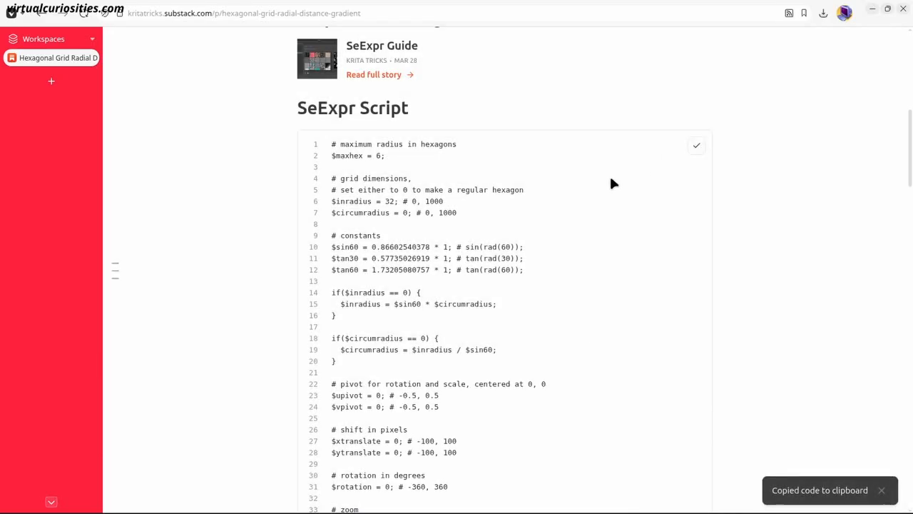
# Step: Switch back to Krita, add a SeExpr fill layer, and replace its default script with the copied hexagonal gradient script
pyautogui.hotkey('alt', 'Tab')
pyautogui.click(789, 310)
pyautogui.click(792, 391)
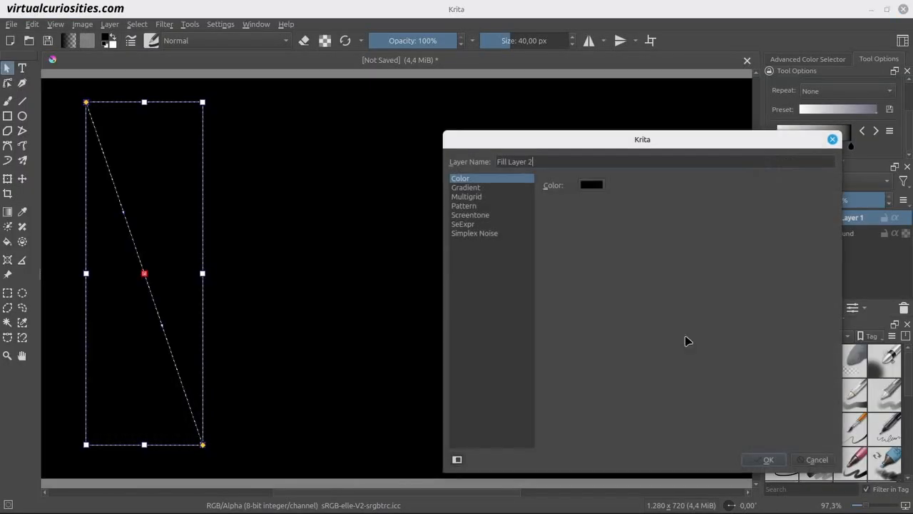
pyautogui.click(487, 225)
pyautogui.click(577, 344)
pyautogui.hotkey('ctrl', 'a')
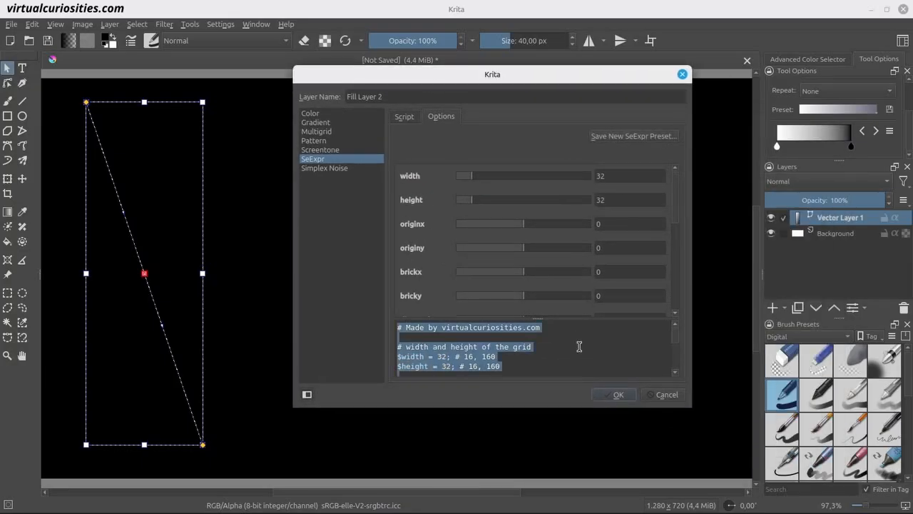
pyautogui.hotkey('ctrl', 'v')
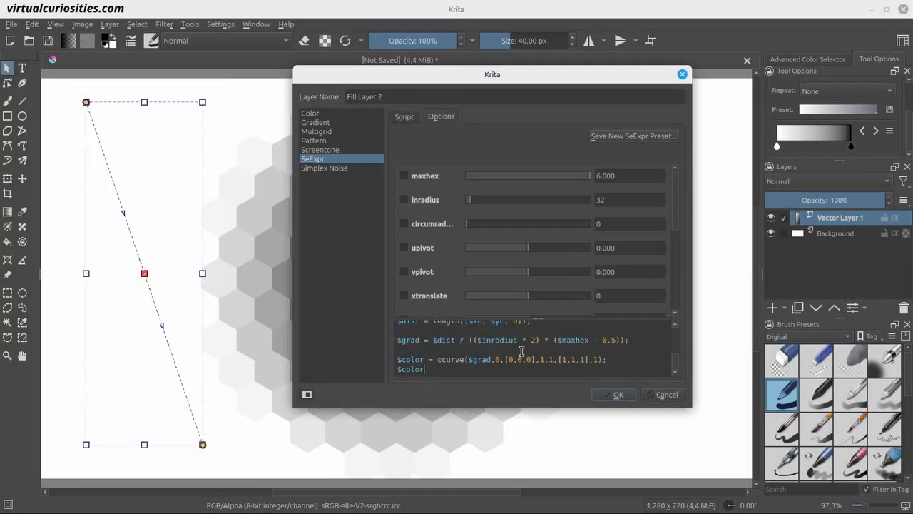
# Step: Inspect the black stop of the script's color ramp and its ccurve expression, and create the fill layer
pyautogui.moveTo(443, 76); pyautogui.dragTo(666, 96)
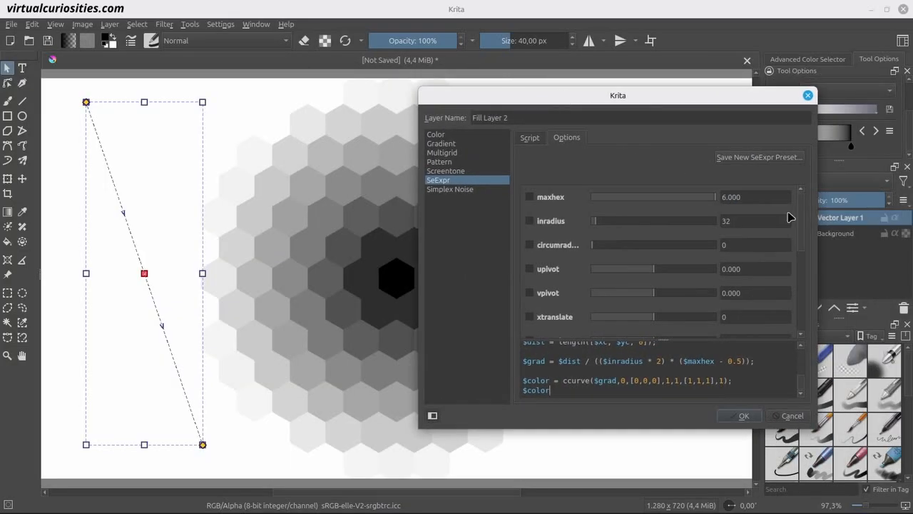
pyautogui.moveTo(802, 224); pyautogui.dragTo(811, 326)
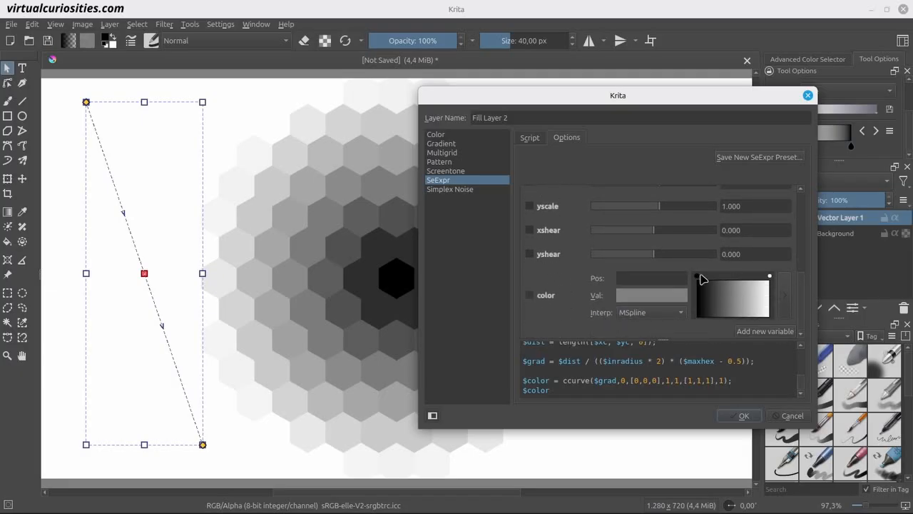
pyautogui.click(697, 277)
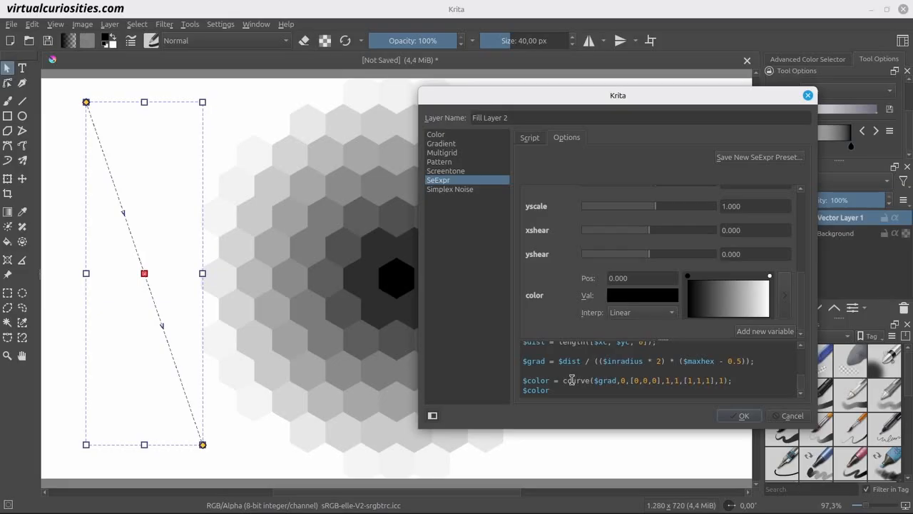
pyautogui.moveTo(563, 381); pyautogui.dragTo(741, 381)
pyautogui.click(754, 371)
pyautogui.click(741, 416)
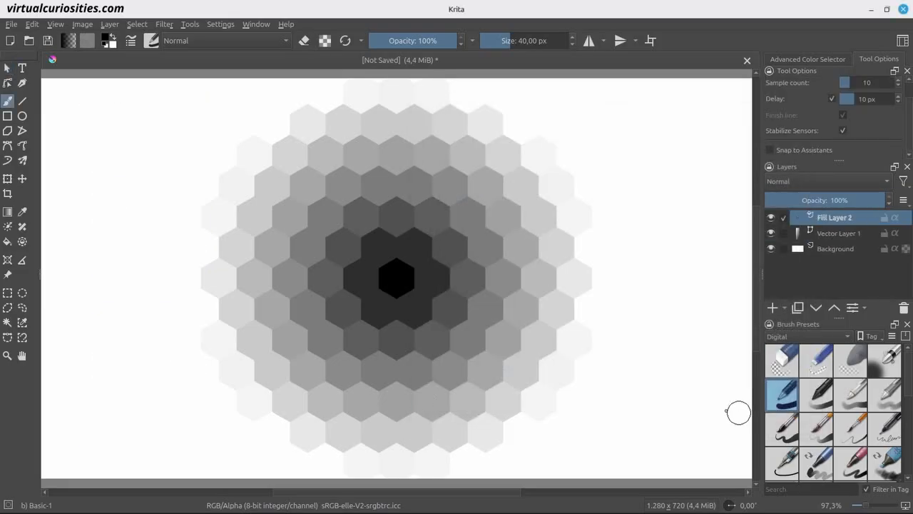
# Step: Move Fill Layer 2 below Vector Layer 1 and add a Gradient Map filter layer above the vector layer
pyautogui.moveTo(836, 226); pyautogui.dragTo(849, 242)
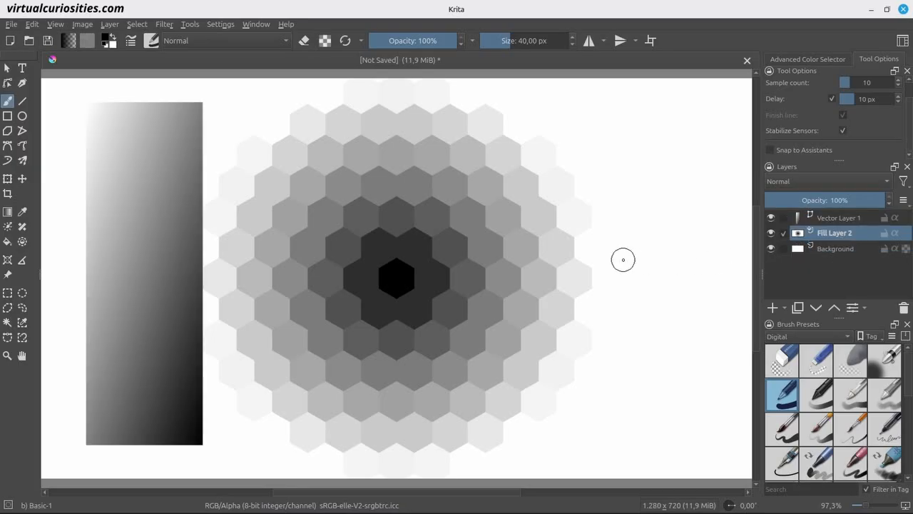
pyautogui.click(835, 218)
pyautogui.click(787, 308)
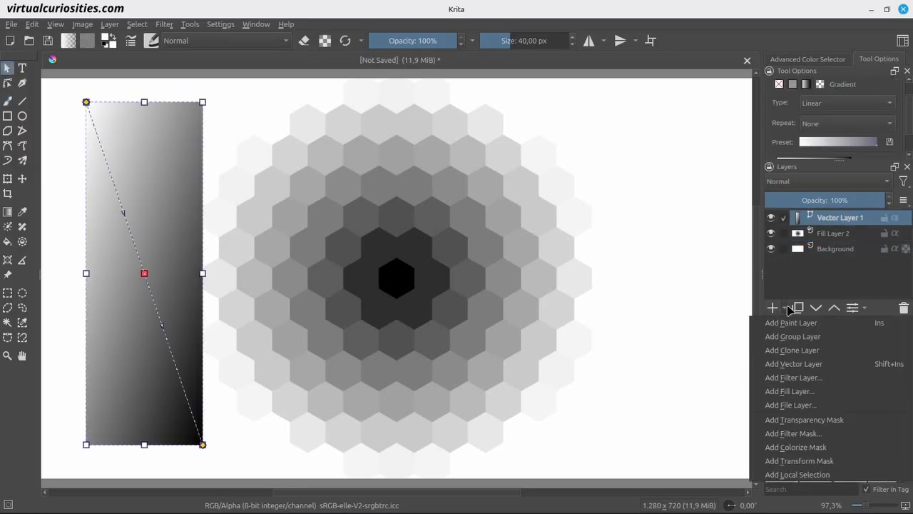
pyautogui.click(804, 379)
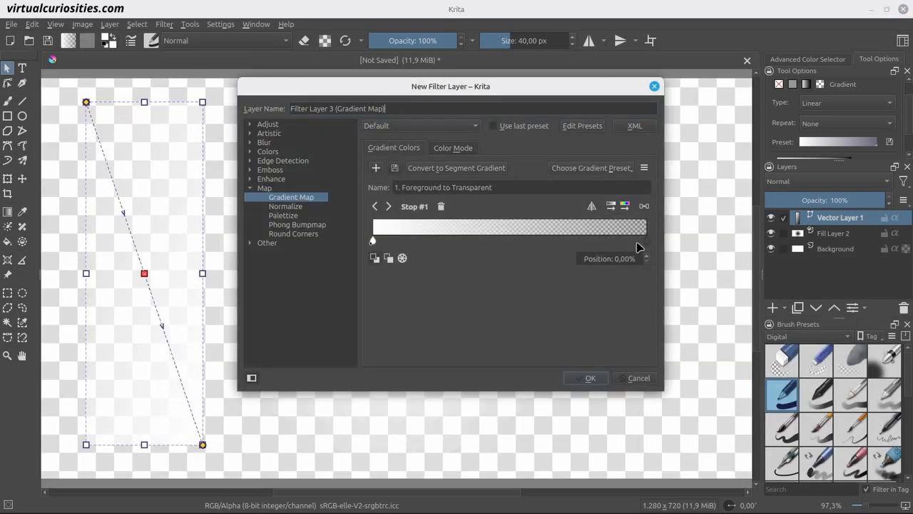
pyautogui.click(589, 378)
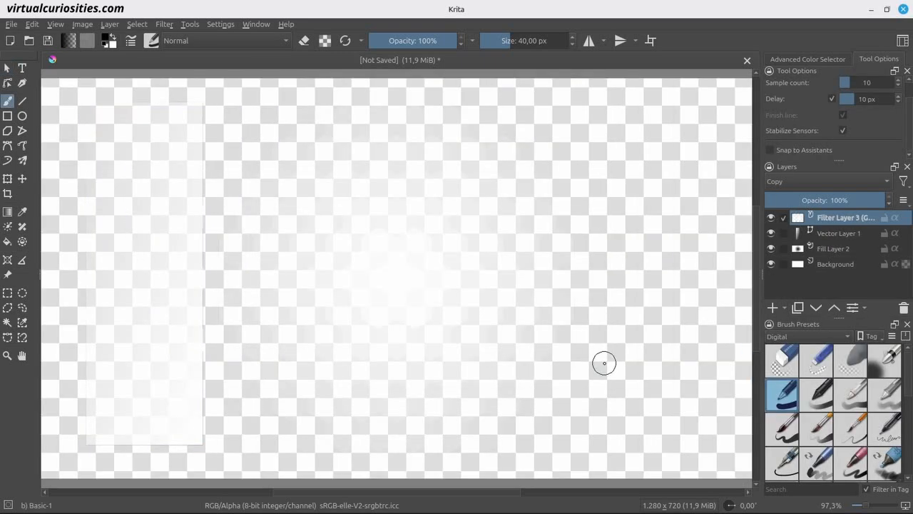
# Step: Open the Gradient Map filter layer's properties, convert its gradient to a segment gradient, and select the segment
pyautogui.press('F3')
pyautogui.moveTo(458, 134); pyautogui.dragTo(563, 137)
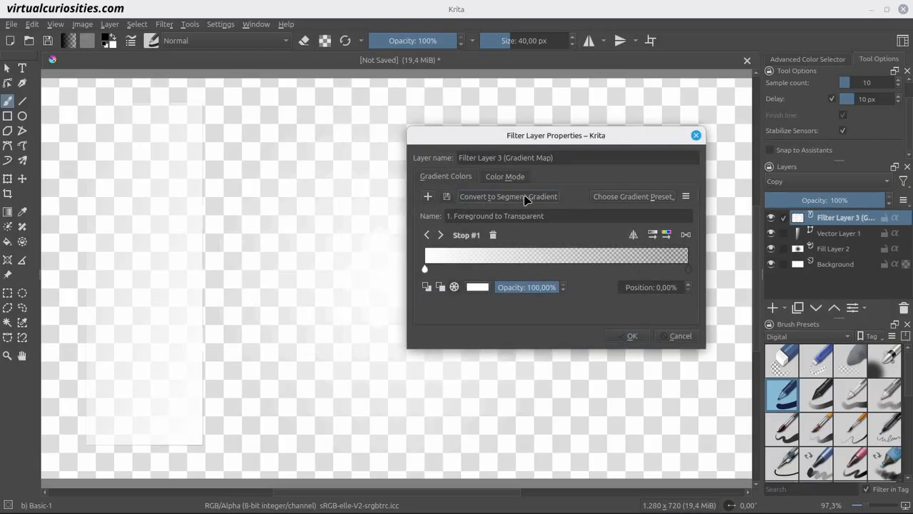
pyautogui.click(525, 198)
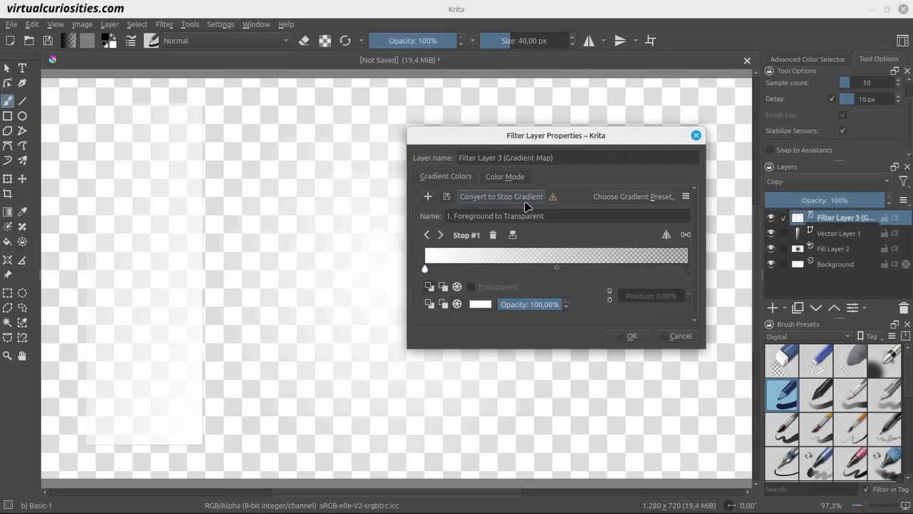
pyautogui.click(532, 269)
# Step: Recolour the segment's left color to pure red by setting its HSV saturation to 100 %
pyautogui.click(531, 285)
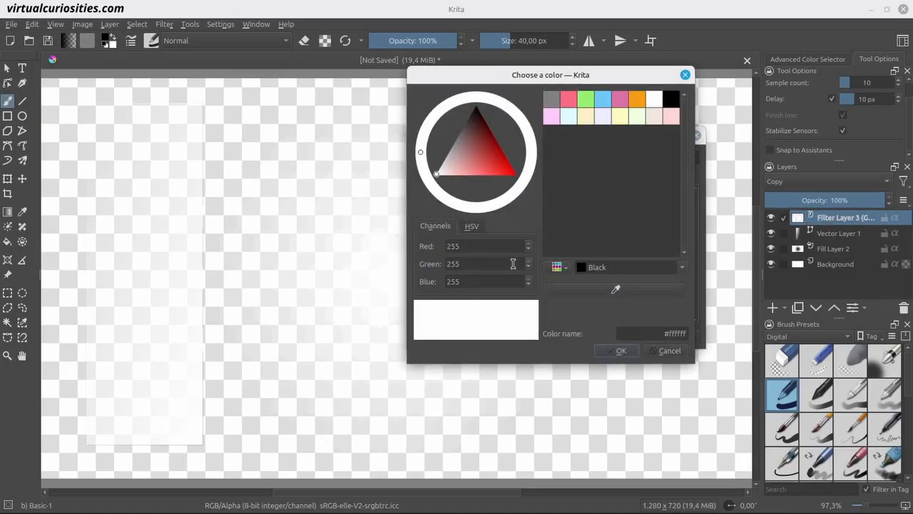
pyautogui.click(472, 225)
pyautogui.doubleClick(462, 263)
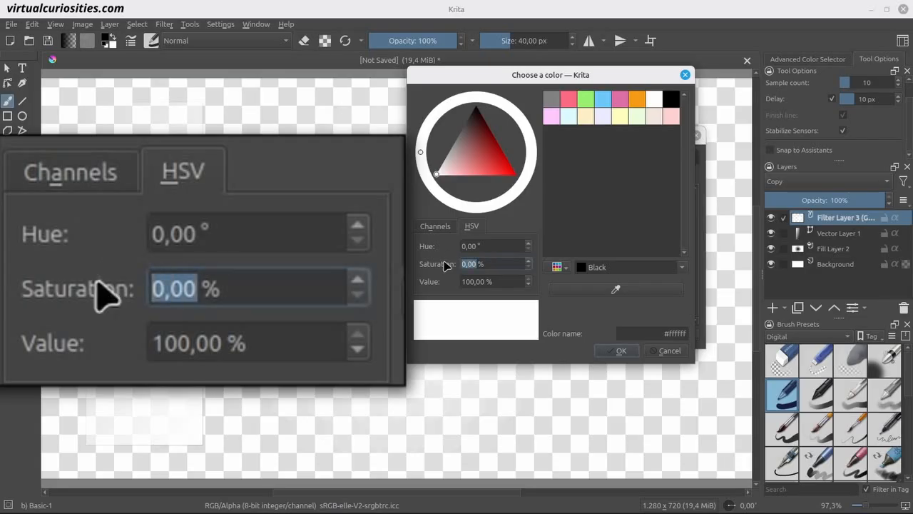
pyautogui.write('100')
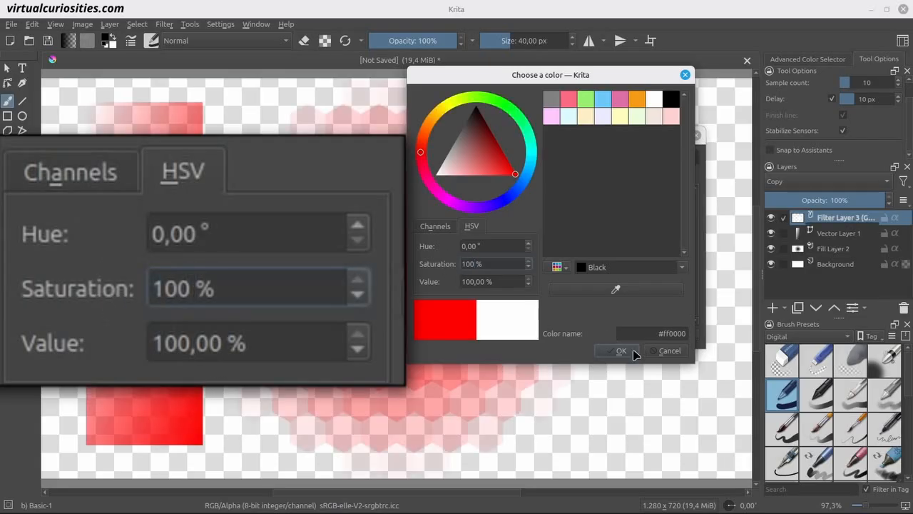
pyautogui.click(634, 352)
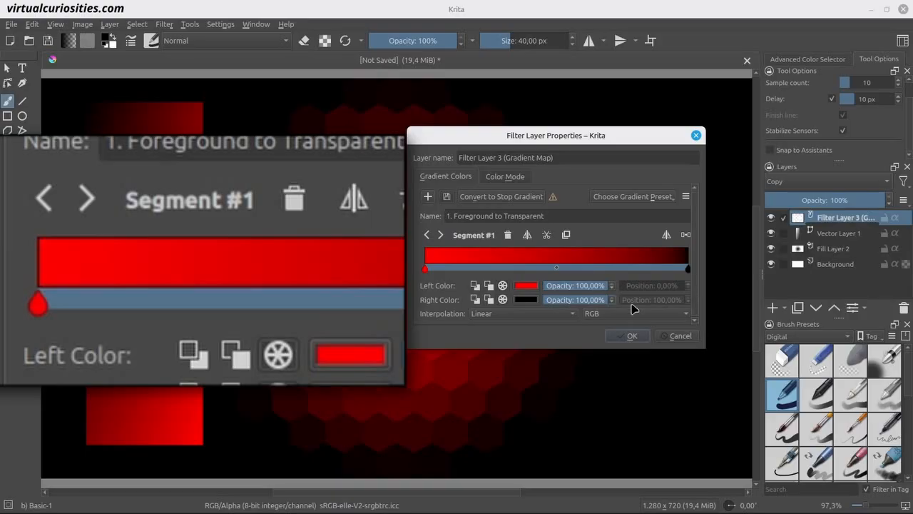
# Step: Set the HSV saturation and value of the segment's right color to 100 % each
pyautogui.click(526, 300)
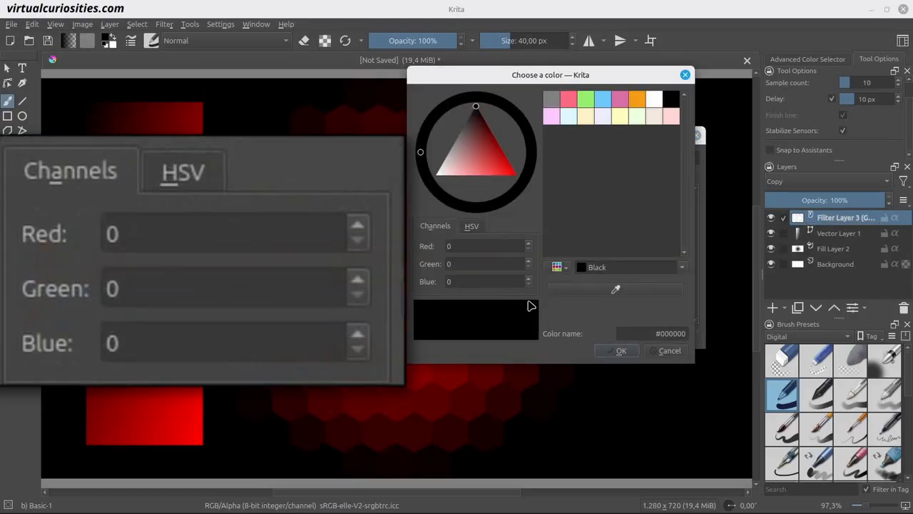
pyautogui.click(473, 226)
pyautogui.click(483, 245)
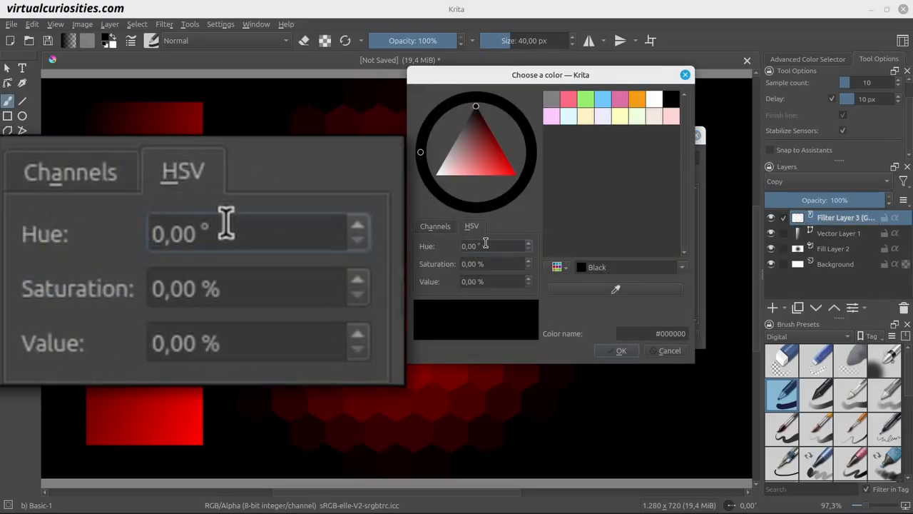
pyautogui.click(498, 263)
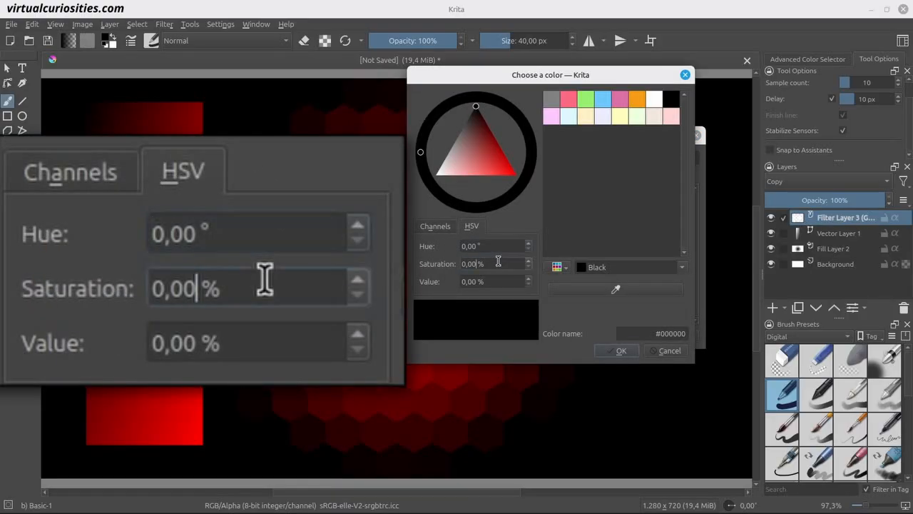
pyautogui.doubleClick(498, 263)
pyautogui.write('100')
pyautogui.click(498, 278)
pyautogui.doubleClick(498, 277)
pyautogui.write('100')
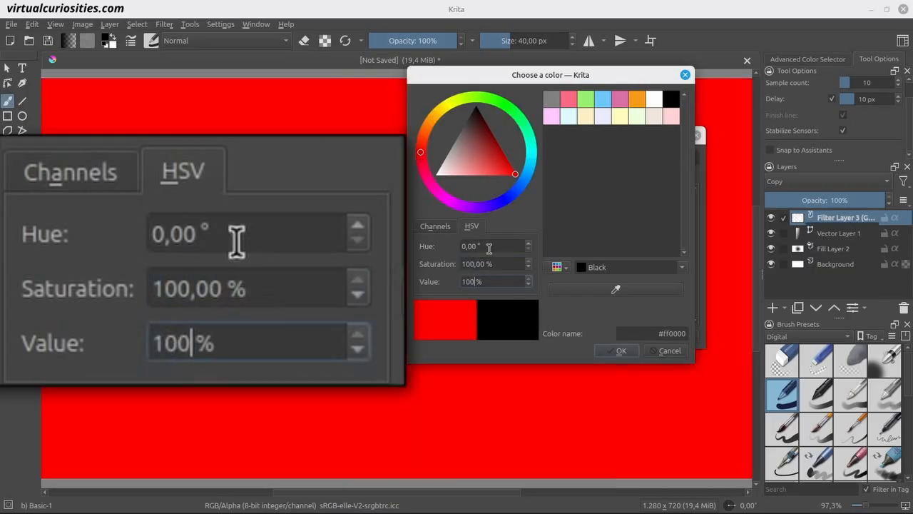
# Step: Set the right color's hue to 359° and the segment's color interpolation to HSV CW
pyautogui.click(489, 246)
pyautogui.doubleClick(488, 246)
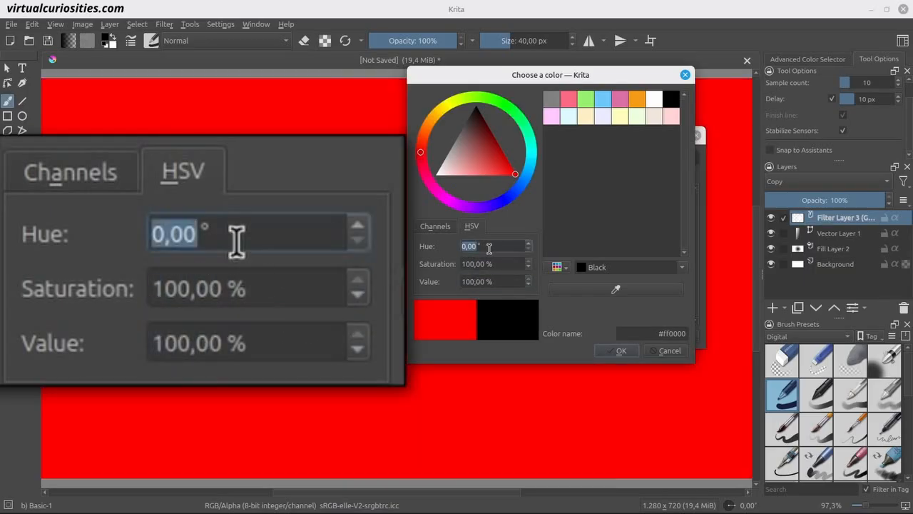
pyautogui.write('359')
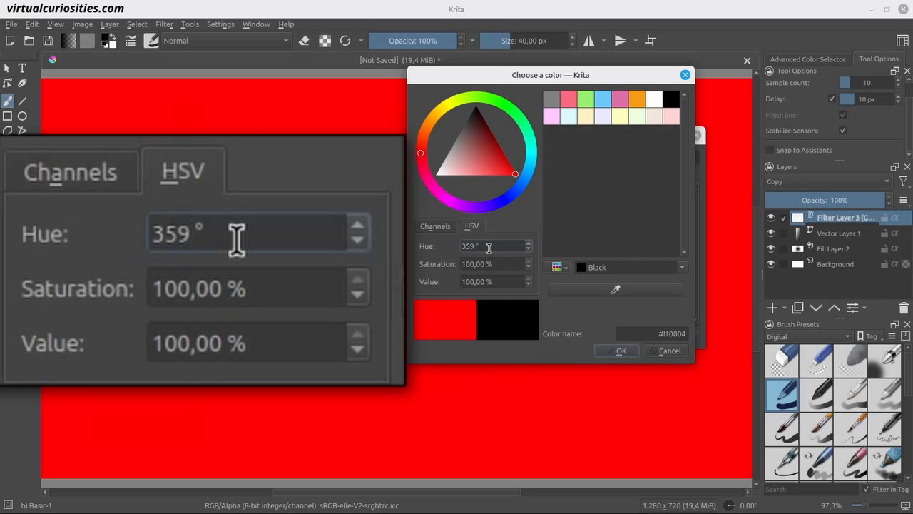
pyautogui.click(610, 351)
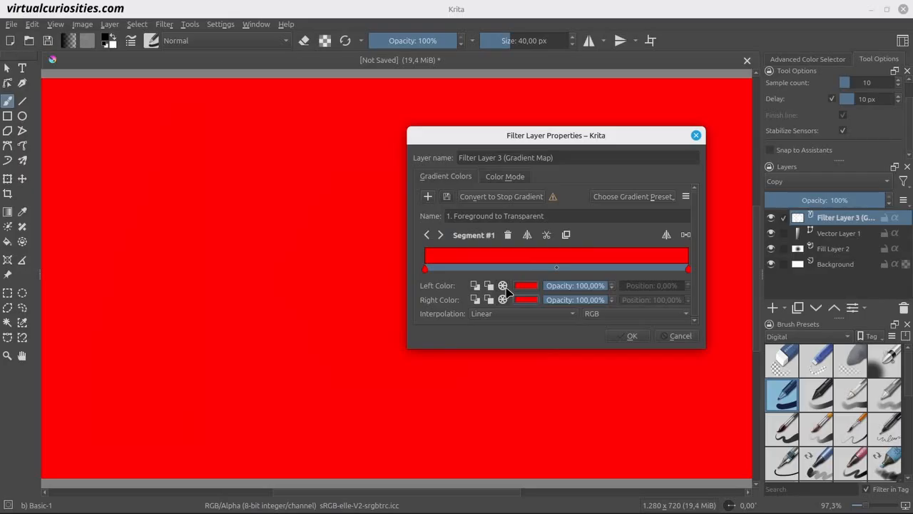
pyautogui.click(623, 314)
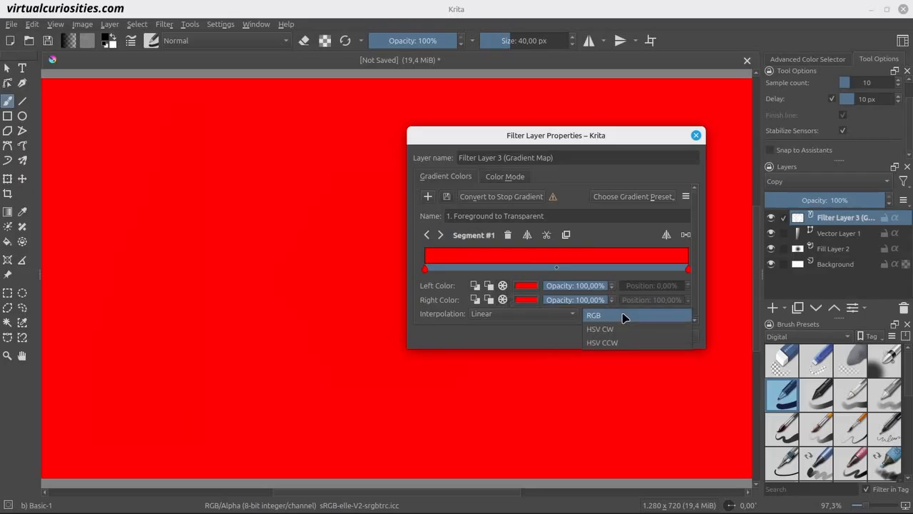
pyautogui.click(645, 329)
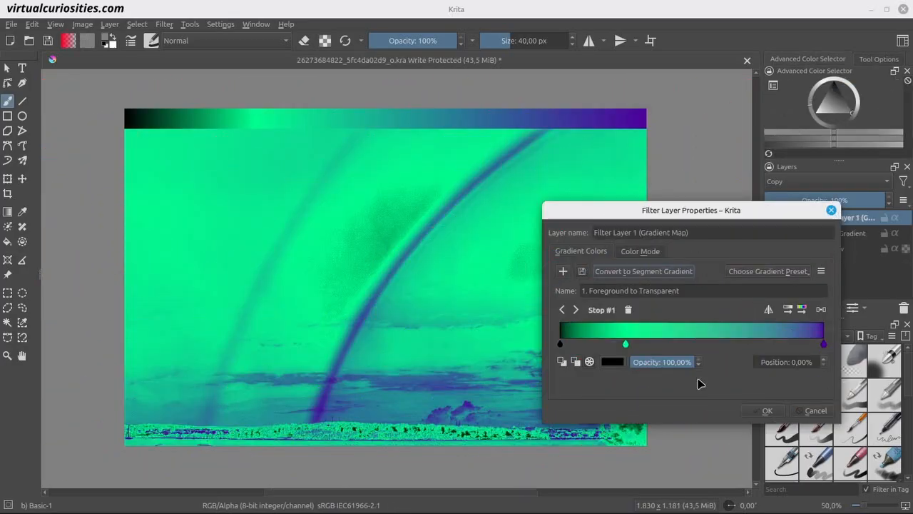
# Step: Change the rainbow image's Gradient Map color mode to Nearest
pyautogui.click(656, 254)
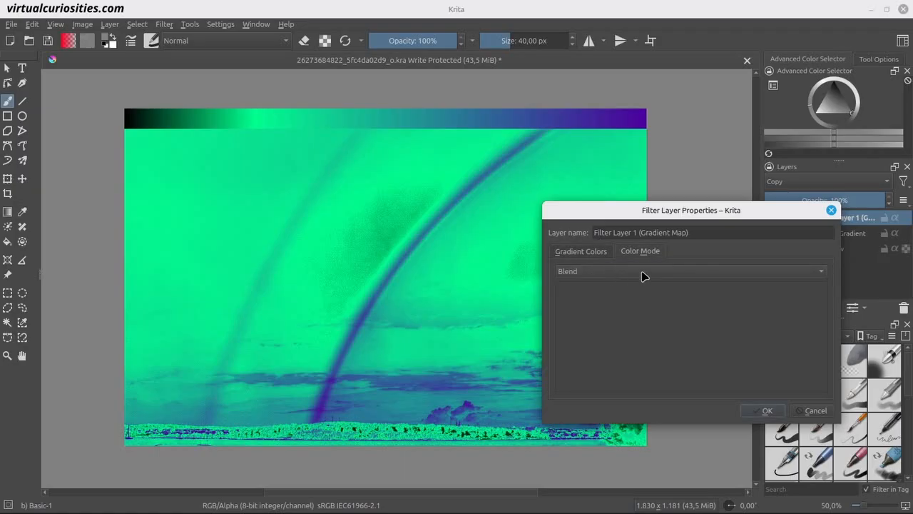
pyautogui.click(642, 276)
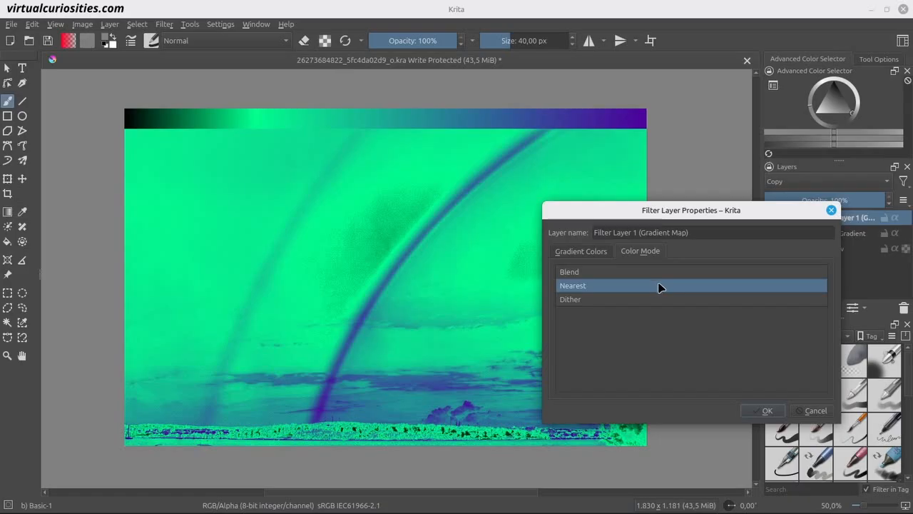
pyautogui.click(659, 286)
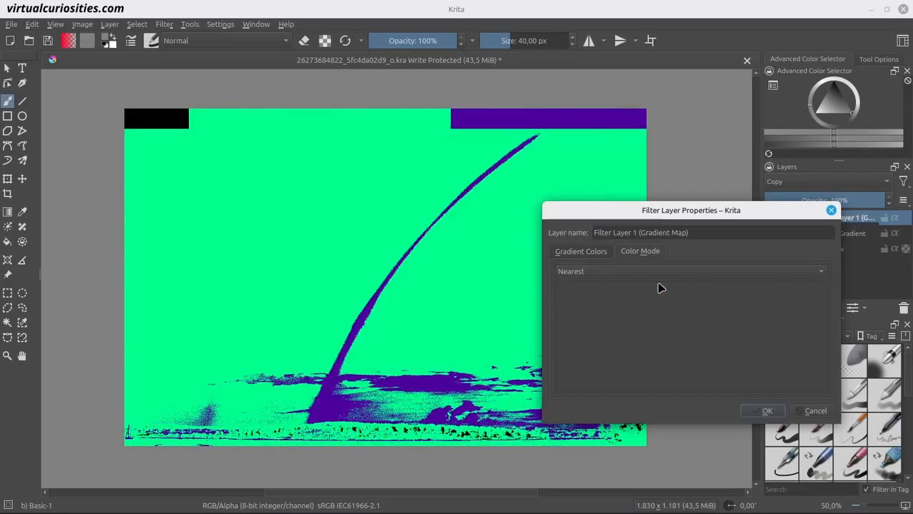
# Step: Move the green gradient stop closer to the purple end, switch the color mode to Dither, and apply the filter changes
pyautogui.click(603, 255)
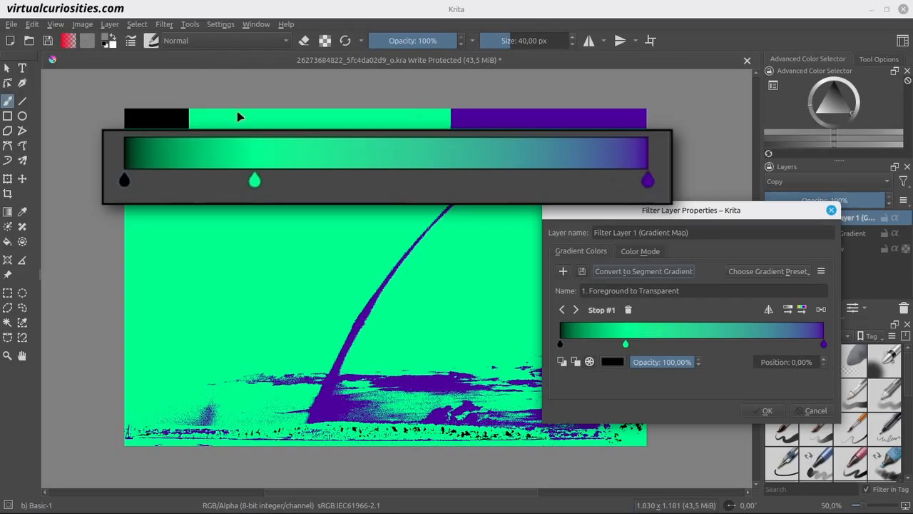
pyautogui.moveTo(625, 344); pyautogui.dragTo(659, 342)
pyautogui.click(640, 251)
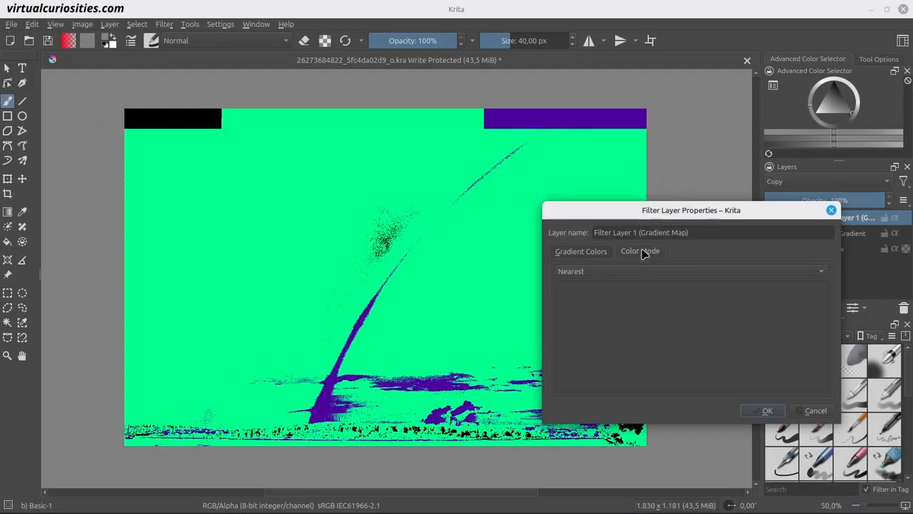
pyautogui.click(655, 273)
pyautogui.click(662, 282)
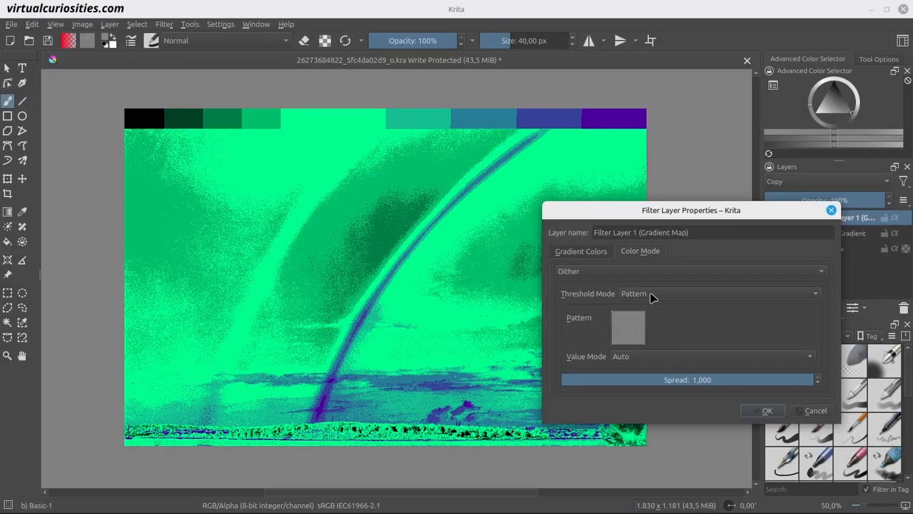
pyautogui.click(762, 411)
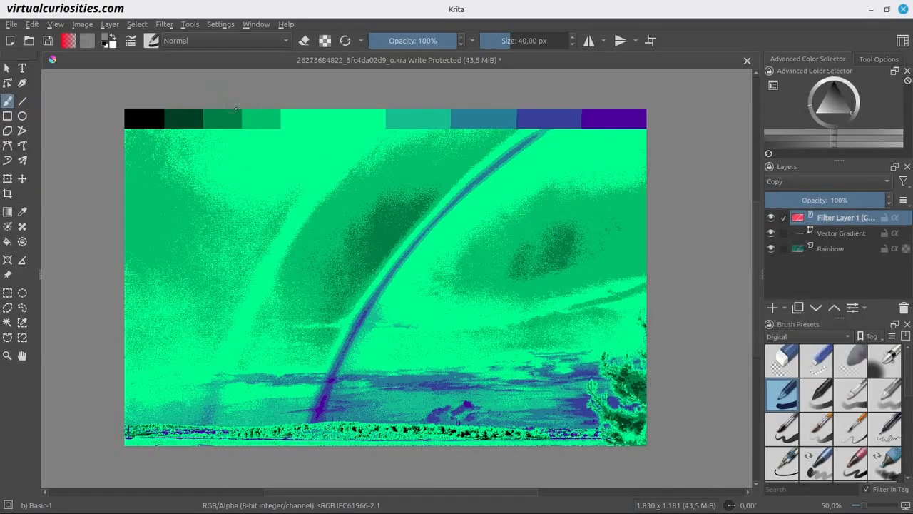
# Step: Examine the dither pattern between black and green in the gradient strip at up to 1600 % zoom
pyautogui.scroll(8, 251, 102)
pyautogui.scroll(4, 270, 131)
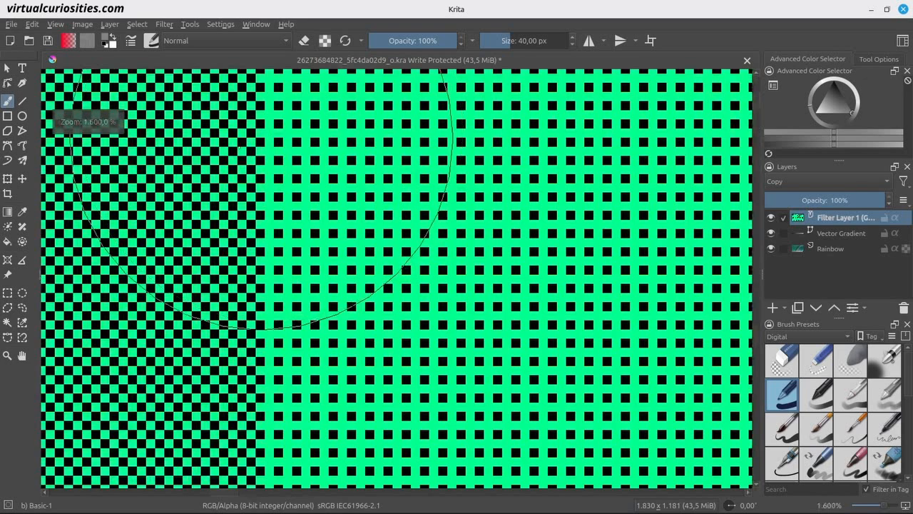
pyautogui.scroll(-10, 623, 220)
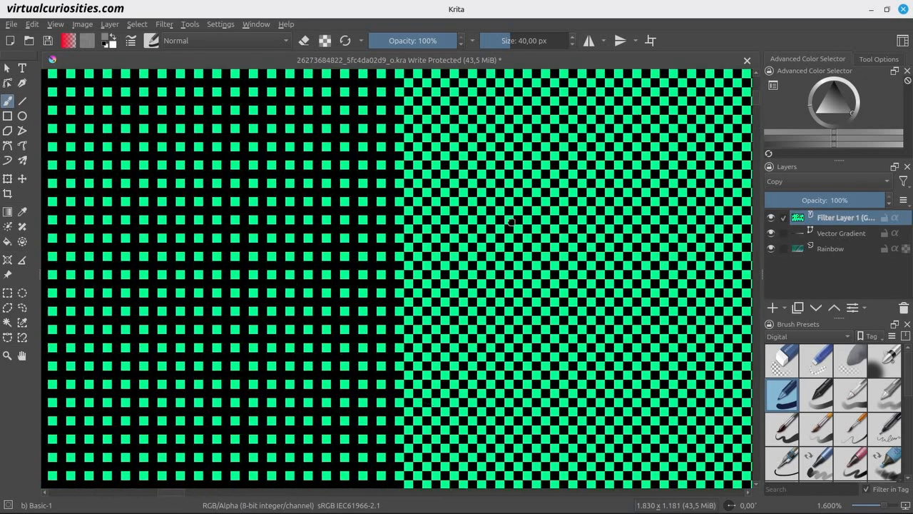
pyautogui.scroll(-5, 357, 249)
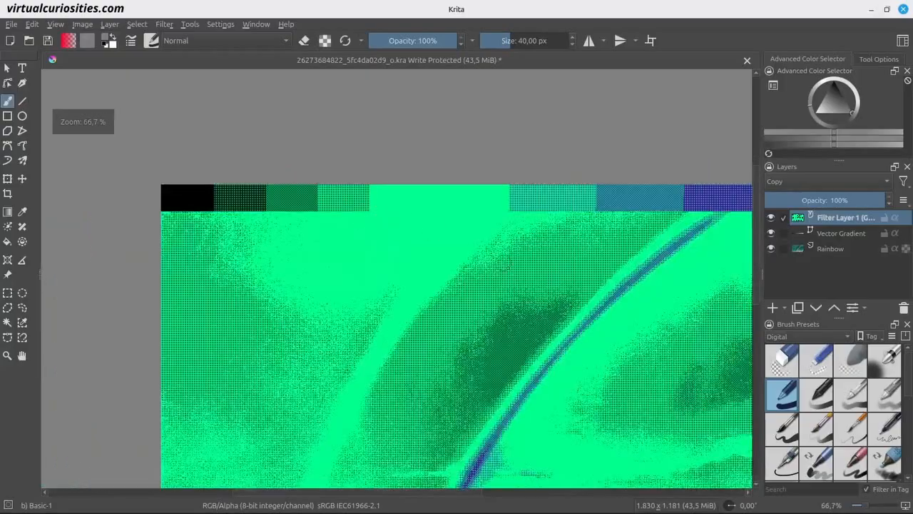
pyautogui.scroll(-4, 374, 215)
# Step: Reopen the Gradient Map layer's color mode settings, try a dither spread of 0.140, and restore it to 1.000
pyautogui.rightClick(849, 222)
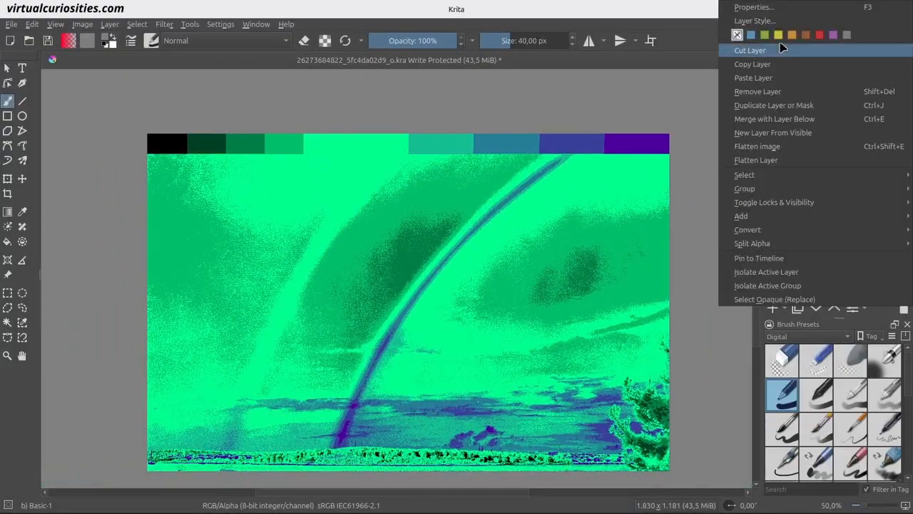
pyautogui.click(764, 8)
pyautogui.moveTo(483, 128); pyautogui.dragTo(612, 225)
pyautogui.click(557, 271)
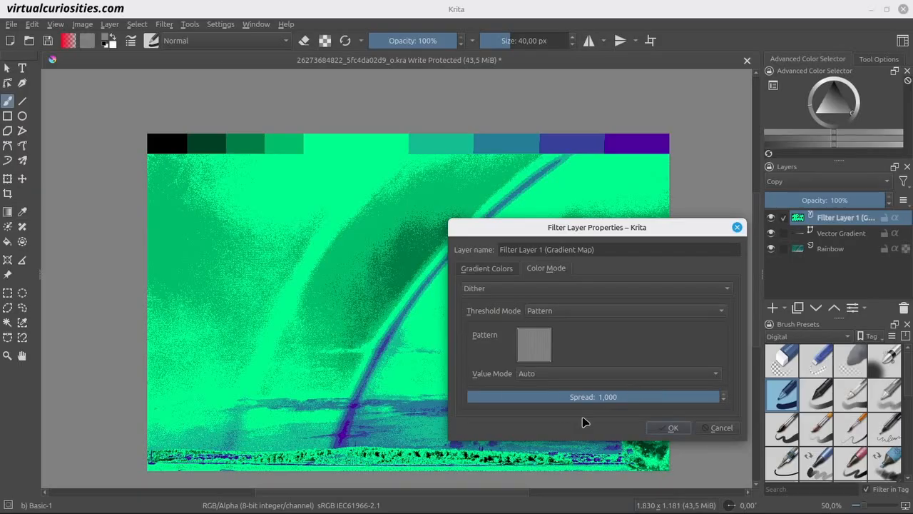
pyautogui.moveTo(672, 397); pyautogui.dragTo(502, 396)
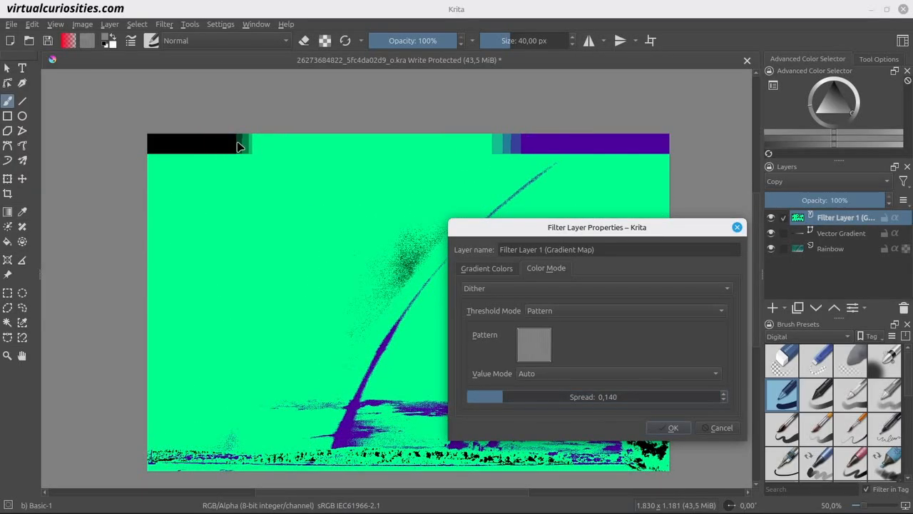
pyautogui.moveTo(509, 396); pyautogui.dragTo(748, 397)
# Step: Set the dither threshold mode to Noise
pyautogui.click(628, 311)
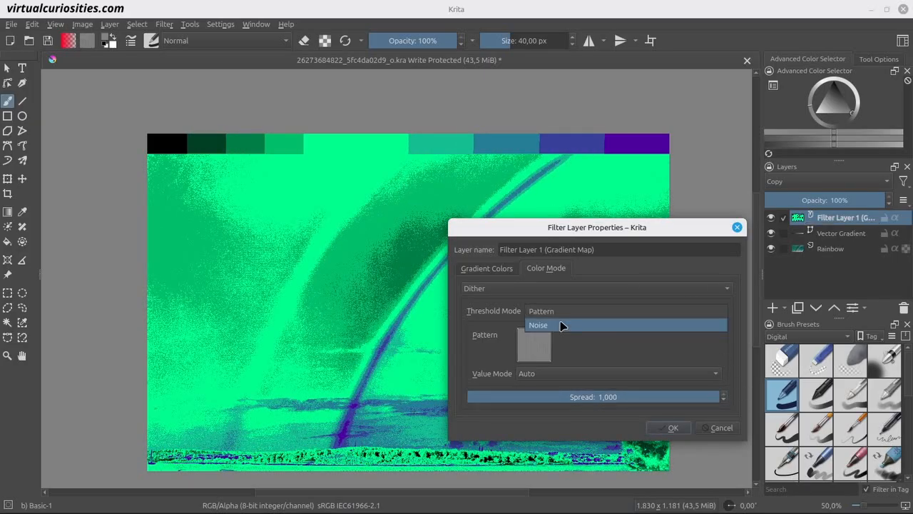
pyautogui.click(560, 325)
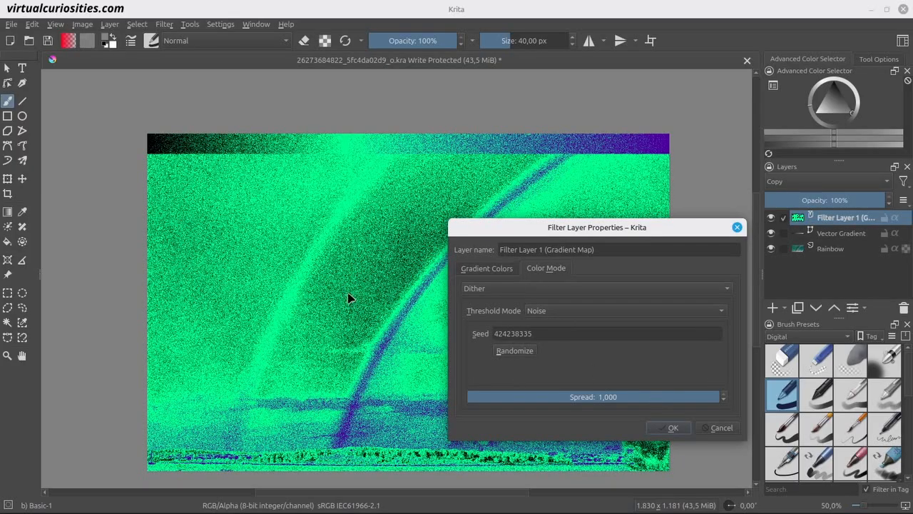
# Step: Set the dither threshold mode to Pattern and try several patterns, including the rough cracked-stone texture
pyautogui.click(570, 317)
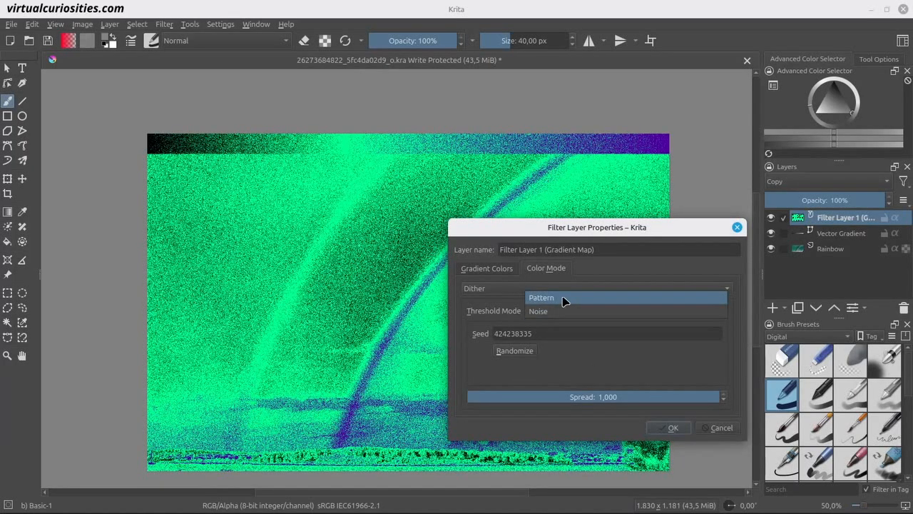
pyautogui.click(562, 298)
pyautogui.click(549, 341)
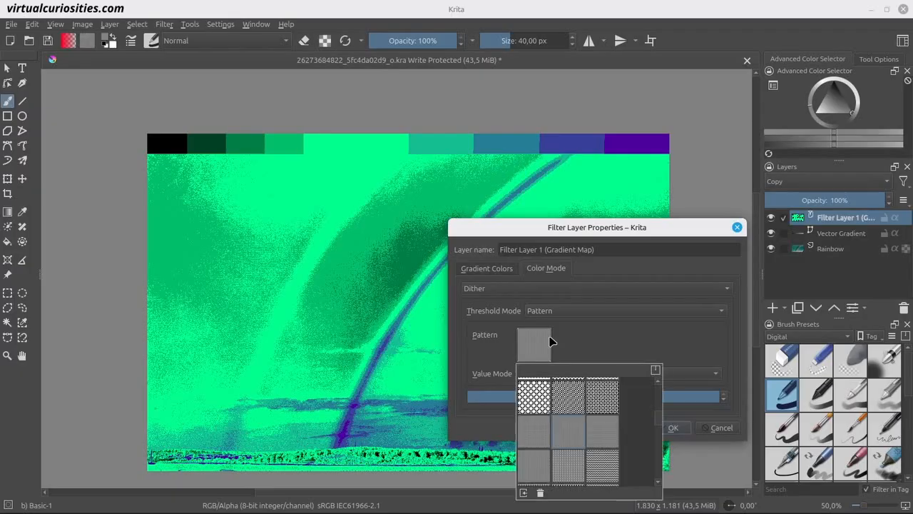
pyautogui.click(535, 397)
pyautogui.click(567, 398)
pyautogui.scroll(1, 597, 404)
pyautogui.click(601, 400)
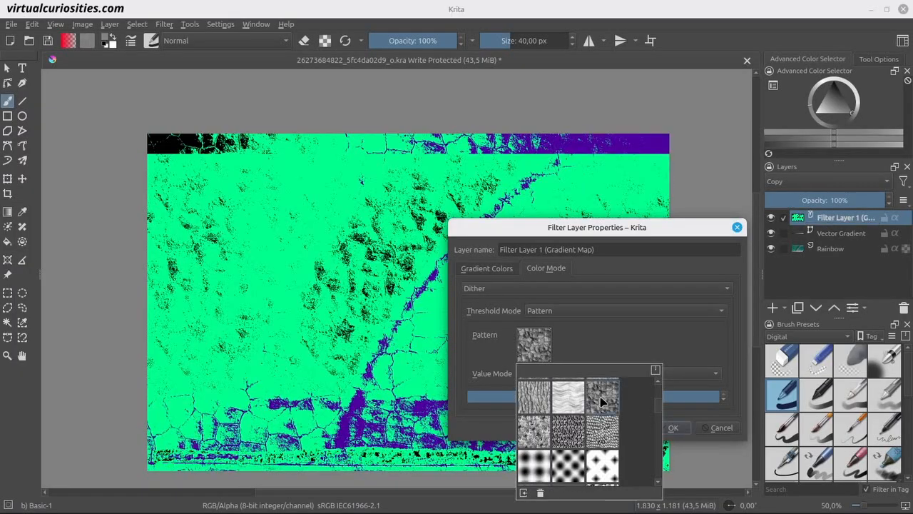
# Step: Try further dither patterns and choose the blurred black-and-white dot grid for a halftone look
pyautogui.scroll(1, 601, 400)
pyautogui.click(572, 399)
pyautogui.scroll(1, 567, 393)
pyautogui.click(565, 387)
pyautogui.scroll(2, 561, 422)
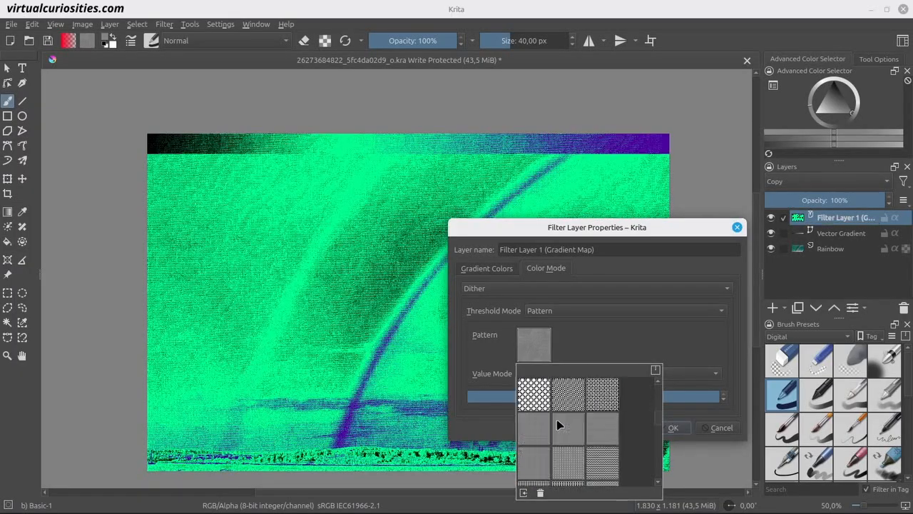
pyautogui.click(538, 465)
pyautogui.click(630, 330)
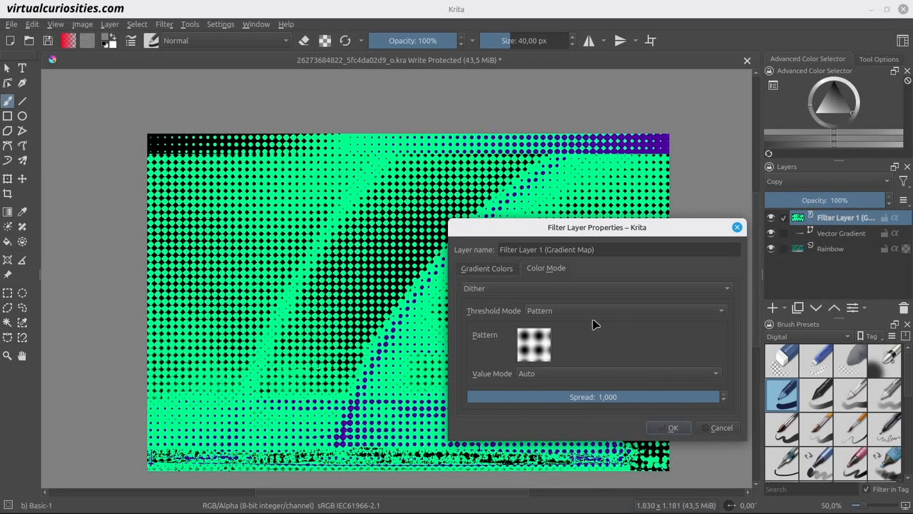
# Step: Switch the color mode from Dither back to smooth blending and return to the gradient color settings
pyautogui.click(555, 289)
pyautogui.click(548, 268)
pyautogui.click(506, 269)
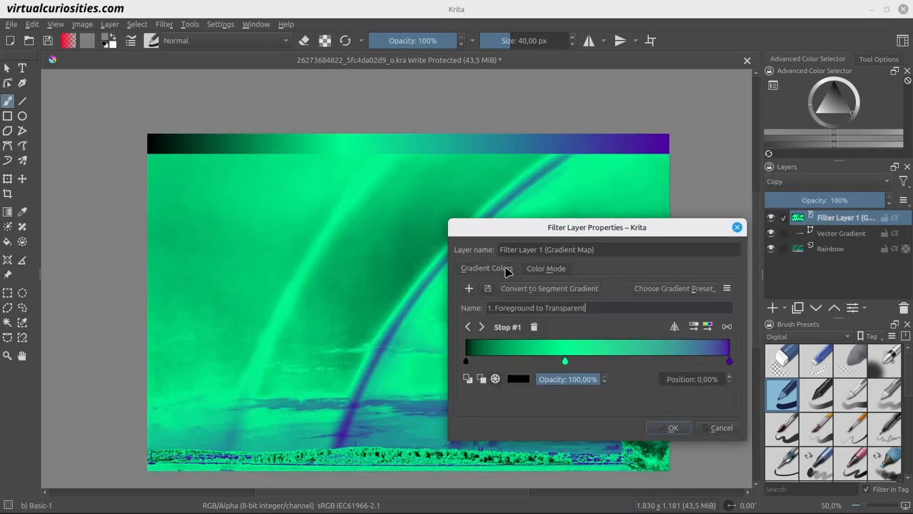
# Step: Look through the available gradient presets for the Gradient Map filter
pyautogui.click(712, 290)
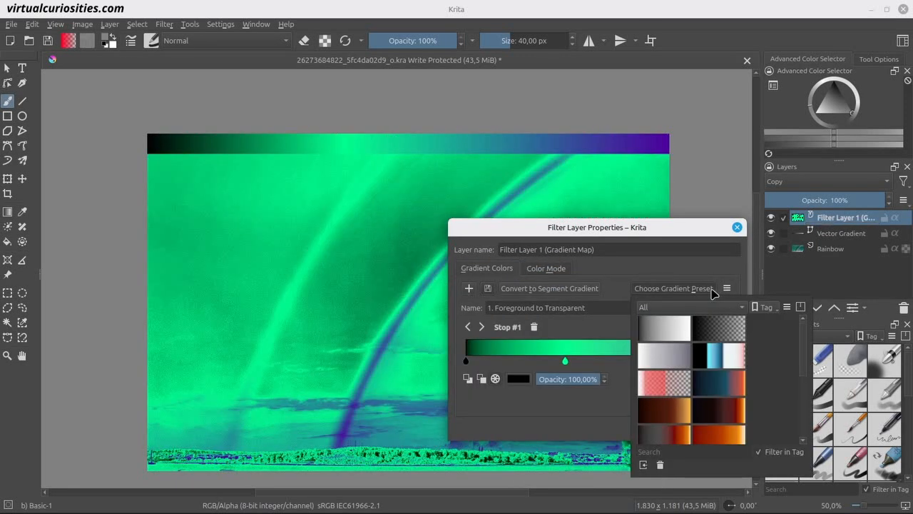
pyautogui.scroll(-5, 720, 383)
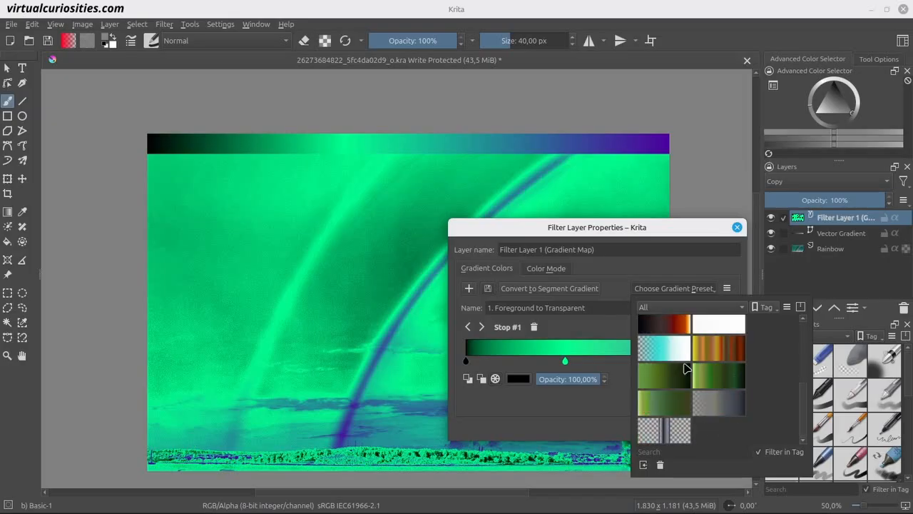
pyautogui.moveTo(685, 368)
pyautogui.scroll(5, 685, 368)
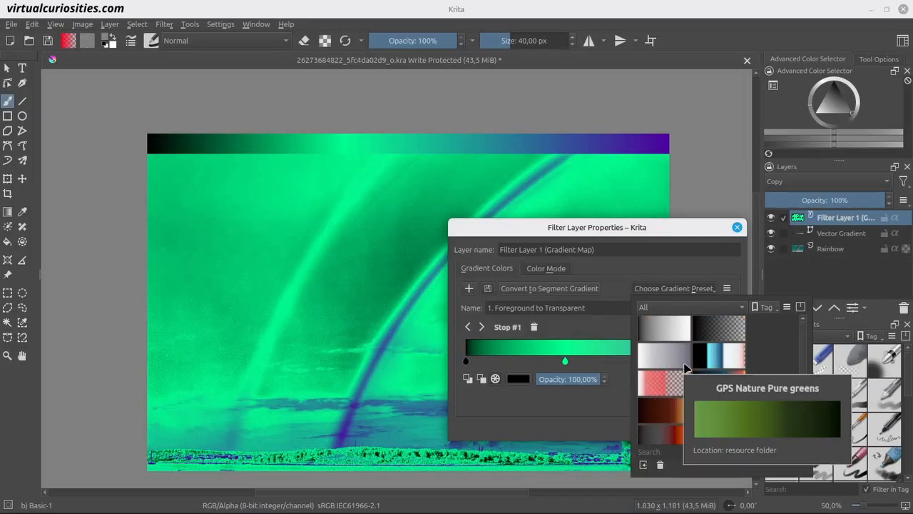